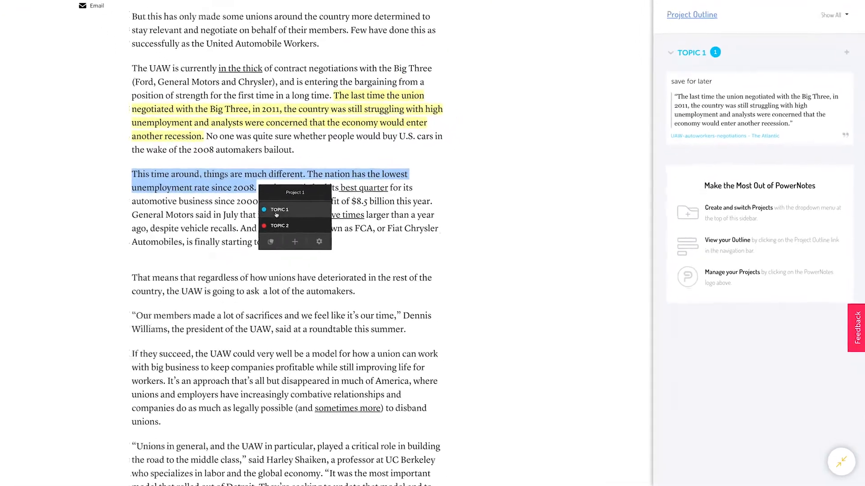
Save the selected passage about the lowest unemployment rate since 2008 to TOPIC 1 with the comment "notes".
{"action": "left_click", "coordinate": [276, 210]}
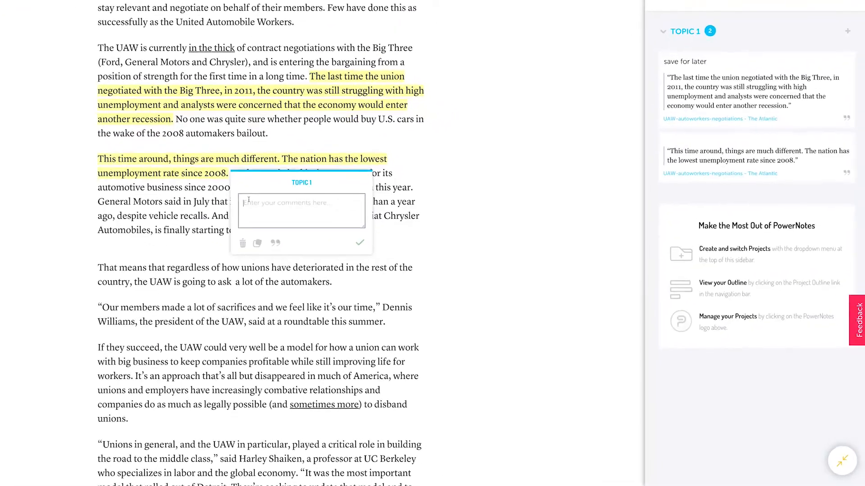
{"action": "type", "text": "notes"}
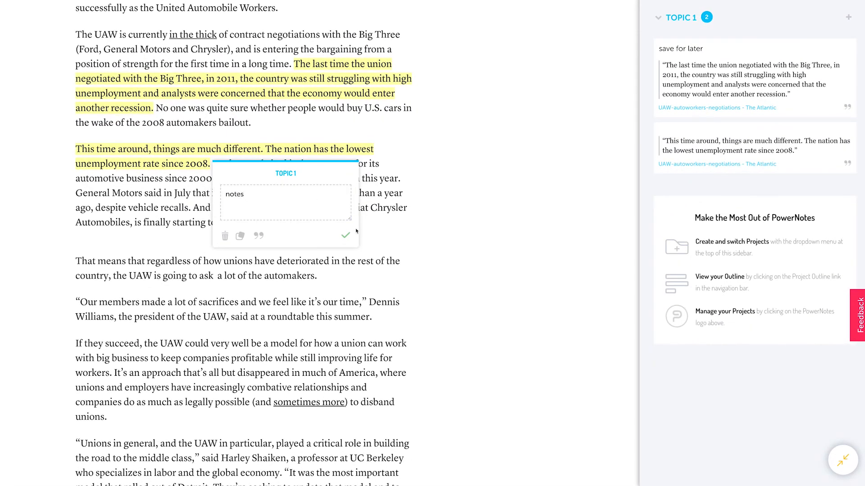
{"action": "left_click", "coordinate": [347, 235]}
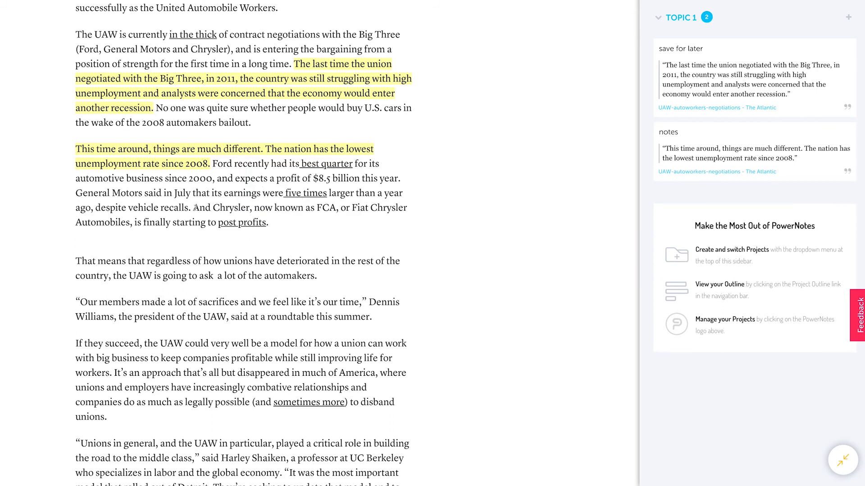
Save the sentence about Chrysler finally starting to post profits to TOPIC 2 with the comment "save for later".
{"action": "left_click_drag", "start_coordinate": [194, 206], "coordinate": [269, 223]}
{"action": "left_click", "coordinate": [313, 268]}
{"action": "type", "text": "save for later"}
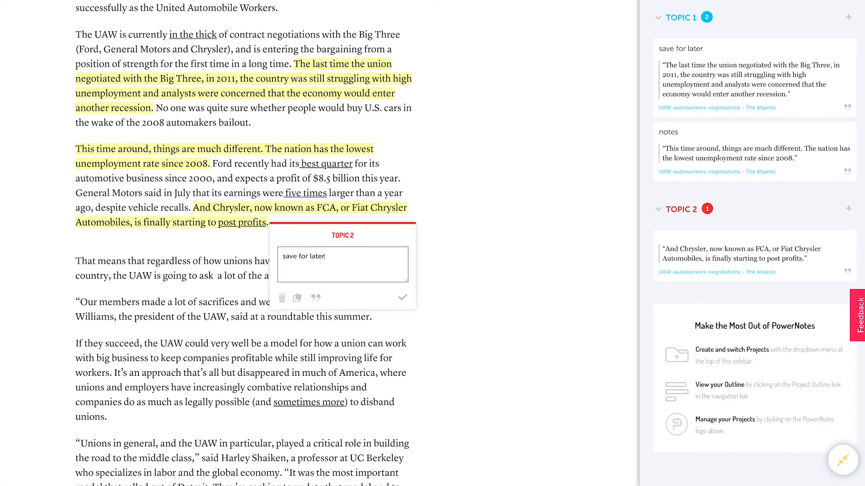
{"action": "left_click", "coordinate": [403, 298]}
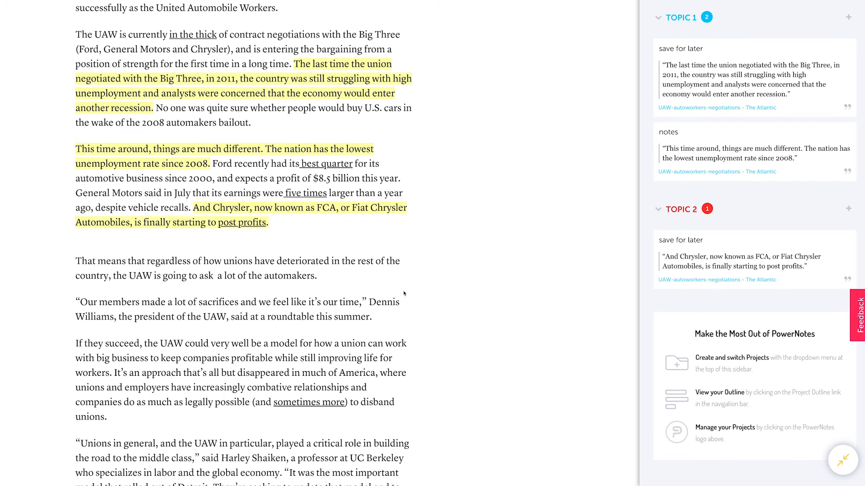
Add the comment "research" to the TOPIC 2 highlight about the automakers' bailout in 2008-2009.
{"action": "scroll", "coordinate": [467, 249], "scroll_direction": "down", "scroll_amount": 3}
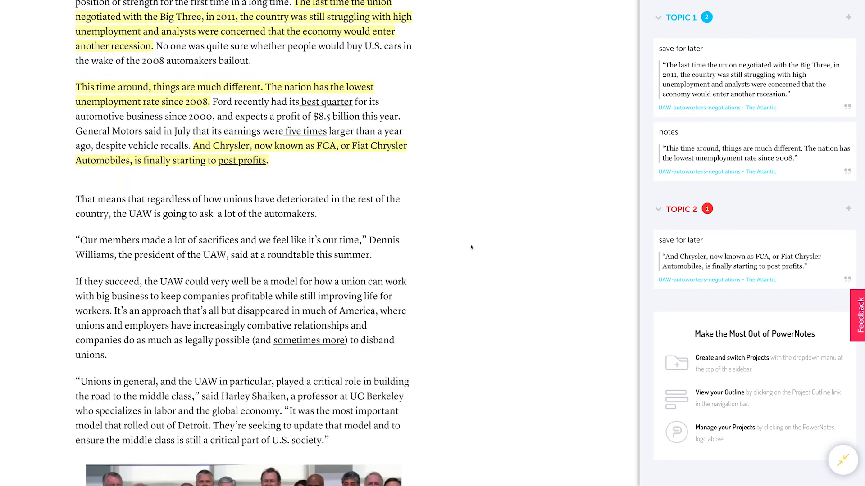
{"action": "scroll", "coordinate": [471, 247], "scroll_direction": "down", "scroll_amount": 1}
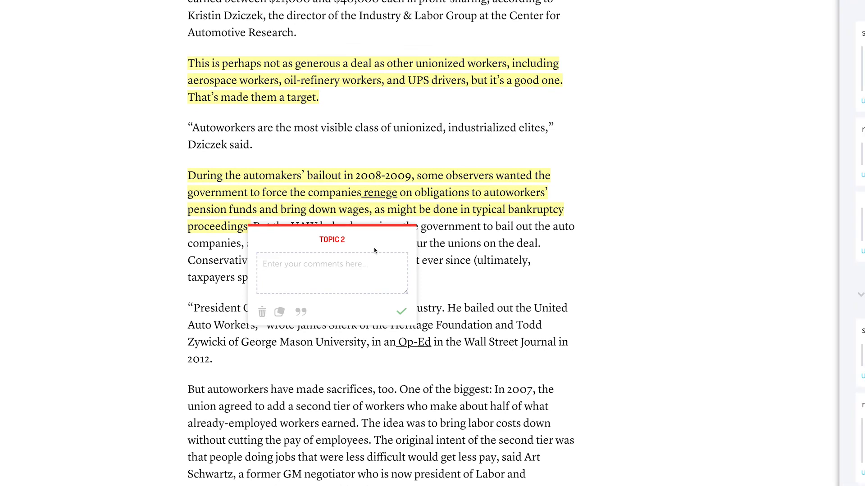
{"action": "type", "text": "research"}
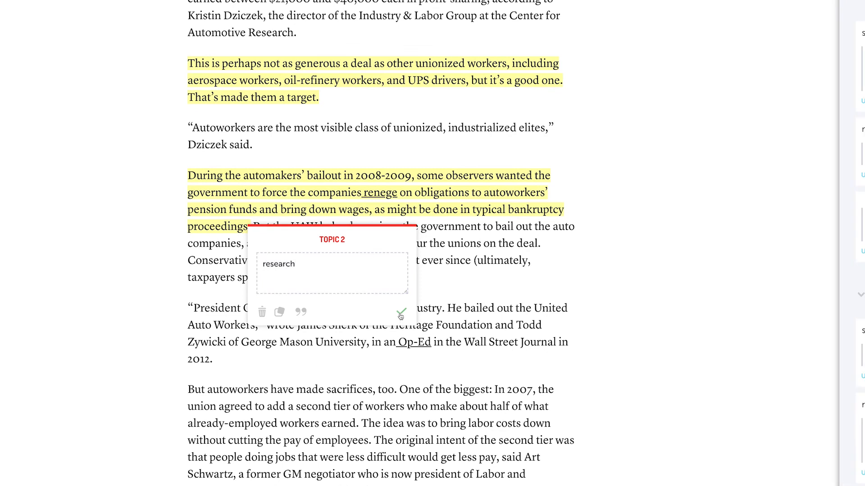
{"action": "left_click", "coordinate": [400, 316]}
Save the sentence about conservatives grumbling over the bailout to TOPIC 1 with the comment "save for later".
{"action": "scroll", "coordinate": [407, 297], "scroll_direction": "down", "scroll_amount": 3}
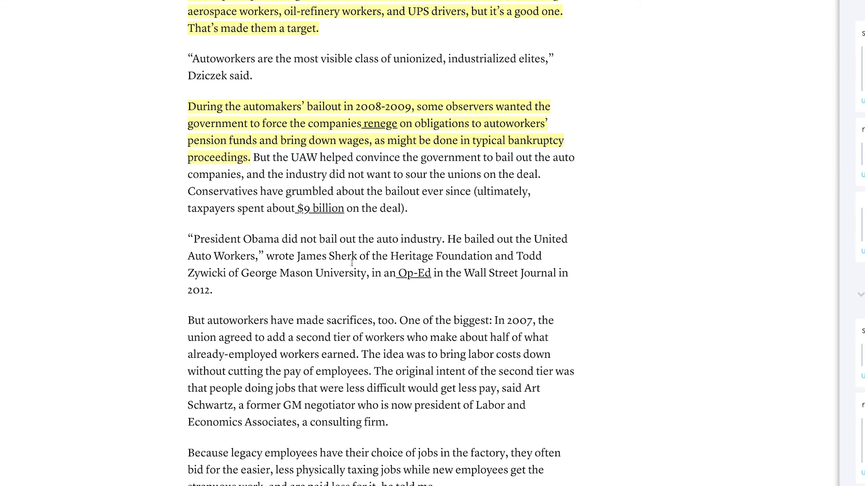
{"action": "left_click_drag", "start_coordinate": [190, 191], "coordinate": [407, 208]}
{"action": "left_click", "coordinate": [448, 243]}
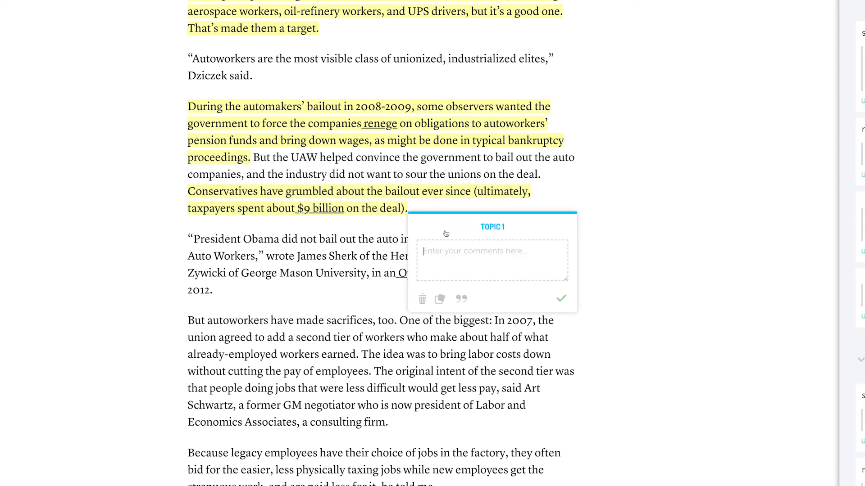
{"action": "type", "text": "save for later"}
{"action": "left_click", "coordinate": [561, 298]}
Select the passage on the 2007 second tier of workers and create a new topic named CURRENT EVENTS from it.
{"action": "scroll", "coordinate": [617, 206], "scroll_direction": "down", "scroll_amount": 2}
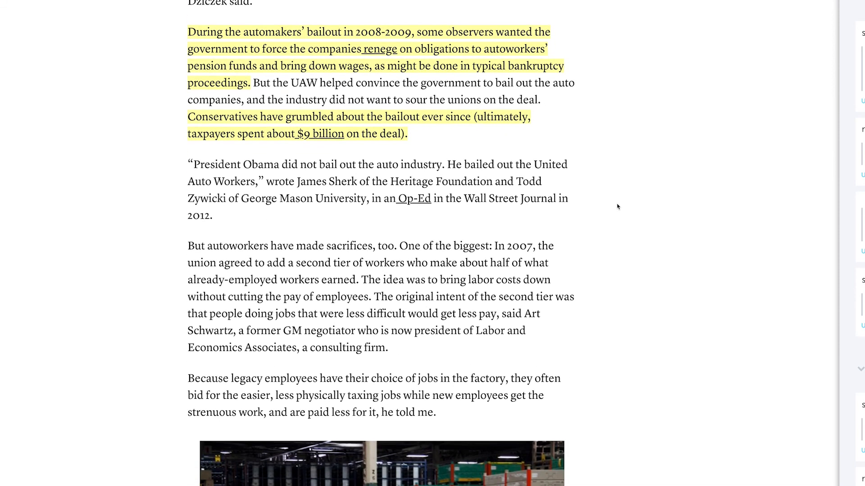
{"action": "scroll", "coordinate": [617, 206], "scroll_direction": "down", "scroll_amount": 1}
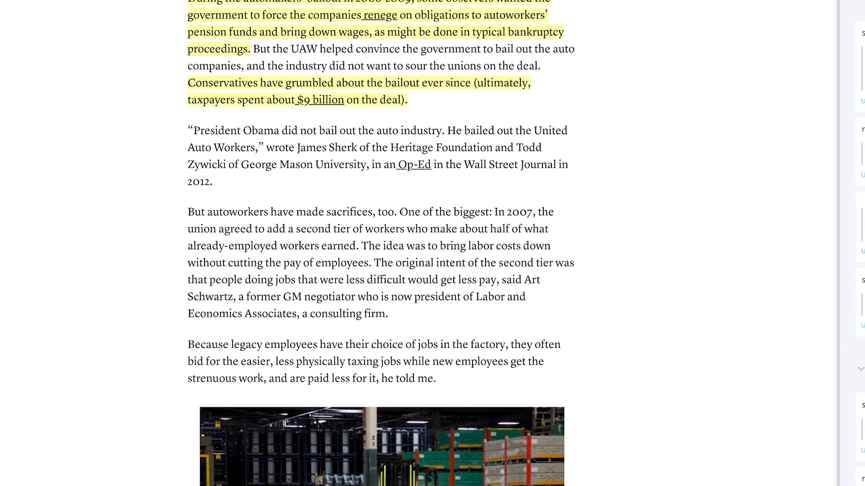
{"action": "left_click_drag", "start_coordinate": [400, 212], "coordinate": [370, 263]}
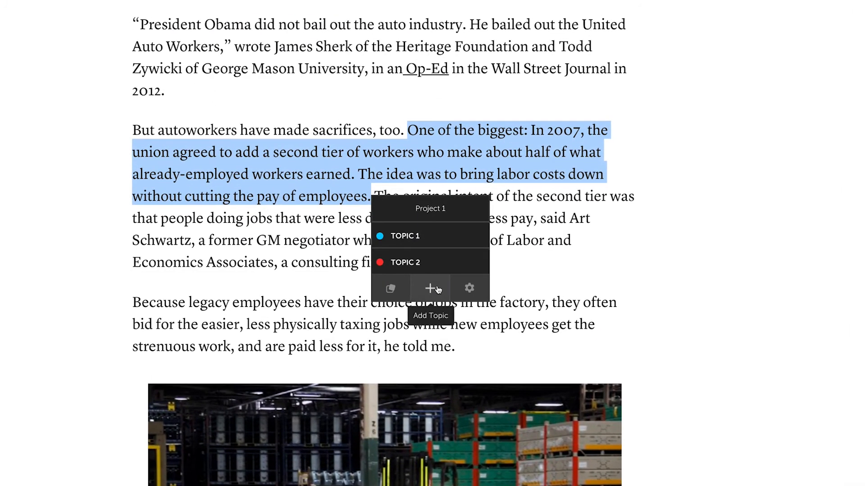
{"action": "left_click", "coordinate": [438, 290]}
{"action": "type", "text": "CURRENT EVENTS"}
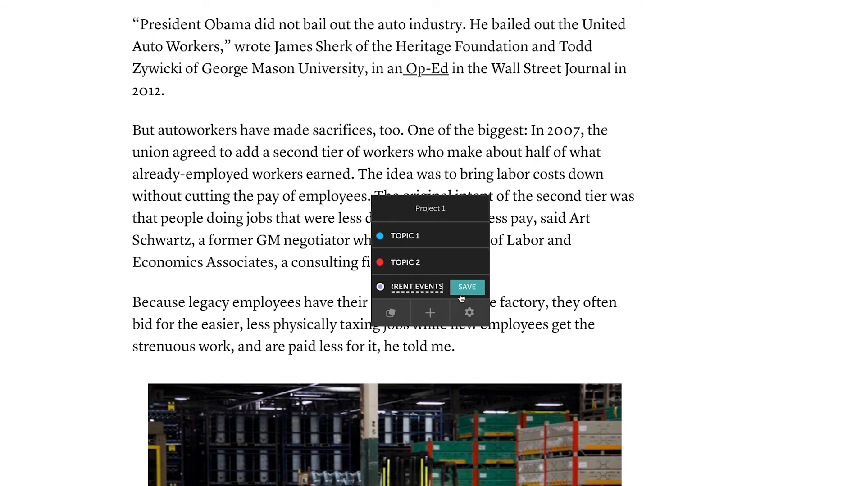
{"action": "left_click", "coordinate": [467, 288]}
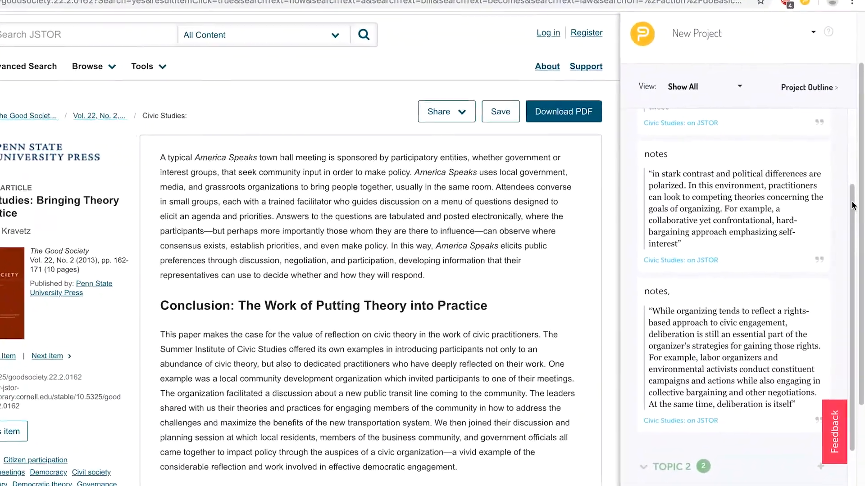
In the JSTOR article's New Project outline, rename TOPIC 1 as BACKGROUND.
{"action": "scroll", "coordinate": [853, 207], "scroll_direction": "down", "scroll_amount": 3}
{"action": "scroll", "coordinate": [852, 207], "scroll_direction": "up", "scroll_amount": 6}
{"action": "scroll", "coordinate": [744, 270], "scroll_direction": "up", "scroll_amount": 1}
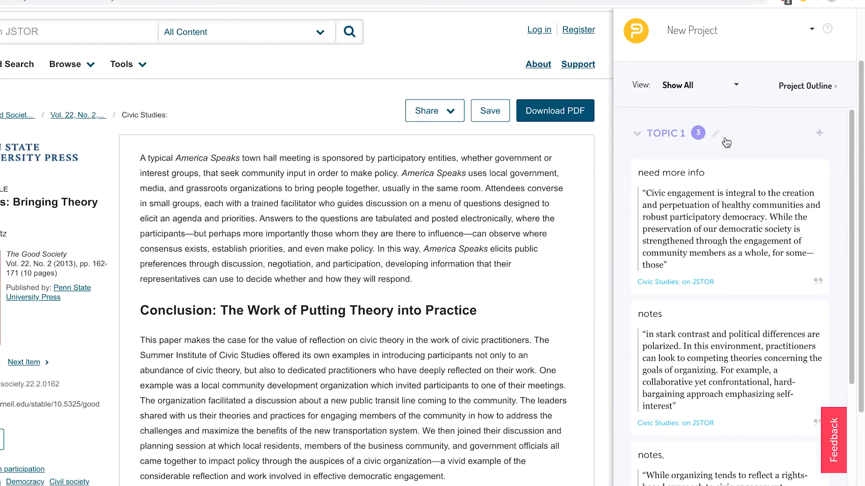
{"action": "left_click", "coordinate": [715, 130]}
{"action": "type", "text": "BACKGROUND"}
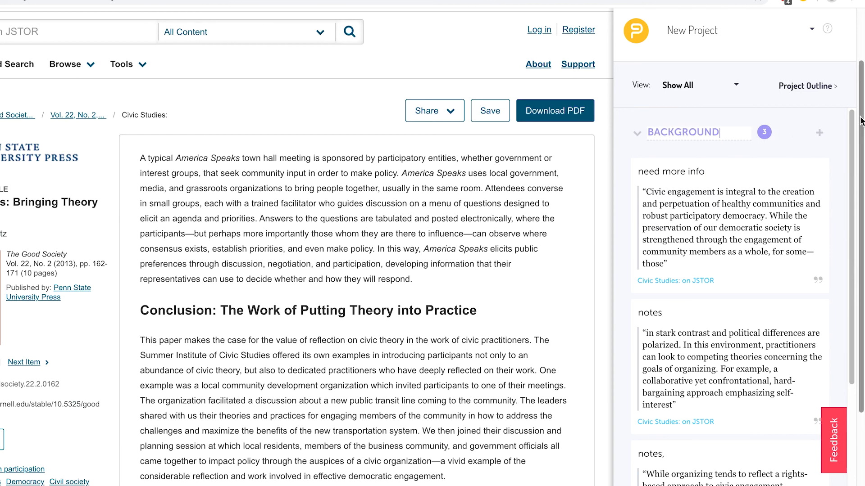
Rename TOPIC 2 as ASSIGNMENTS in the project outline.
{"action": "scroll", "coordinate": [839, 228], "scroll_direction": "down", "scroll_amount": 6}
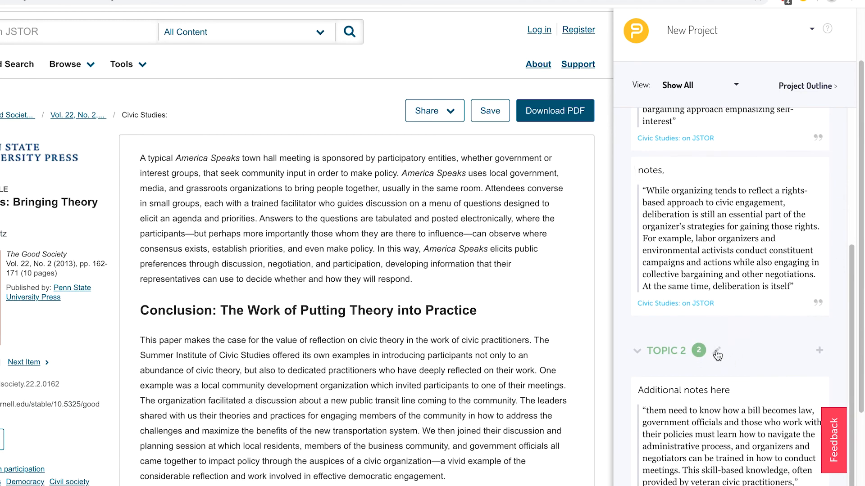
{"action": "left_click", "coordinate": [716, 351]}
{"action": "type", "text": "ASSIGNMENTS"}
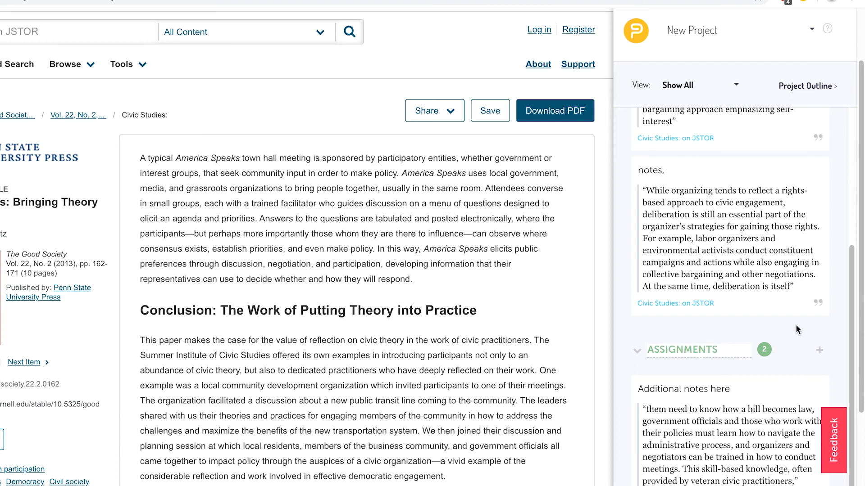
{"action": "left_click", "coordinate": [795, 350]}
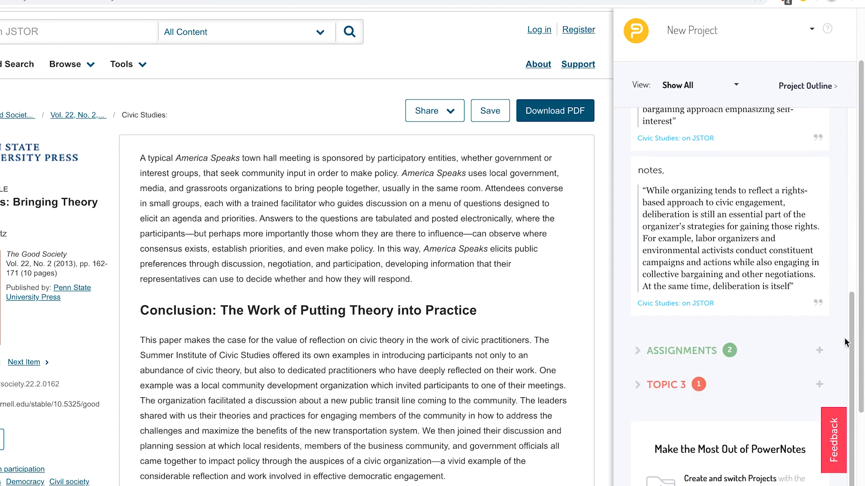
Add a standalone note reading "Extra Notes" to the BACKGROUND topic.
{"action": "scroll", "coordinate": [845, 341], "scroll_direction": "up", "scroll_amount": 6}
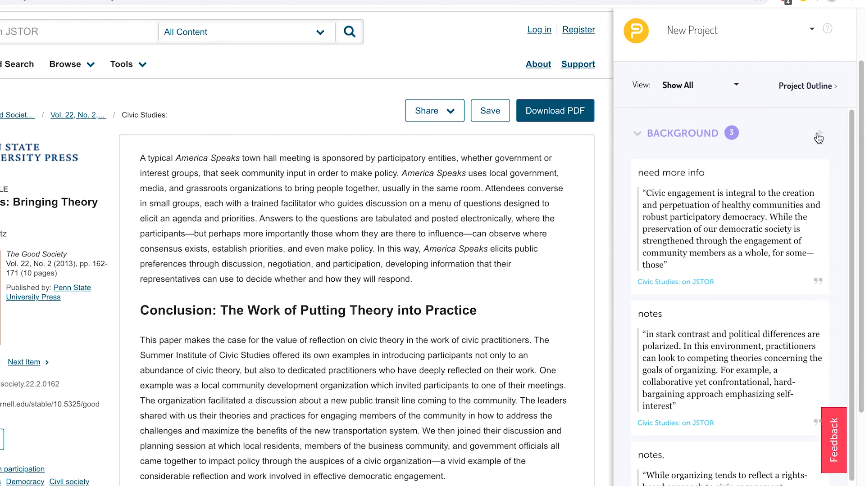
{"action": "left_click", "coordinate": [819, 137]}
{"action": "type", "text": "Extra Notes"}
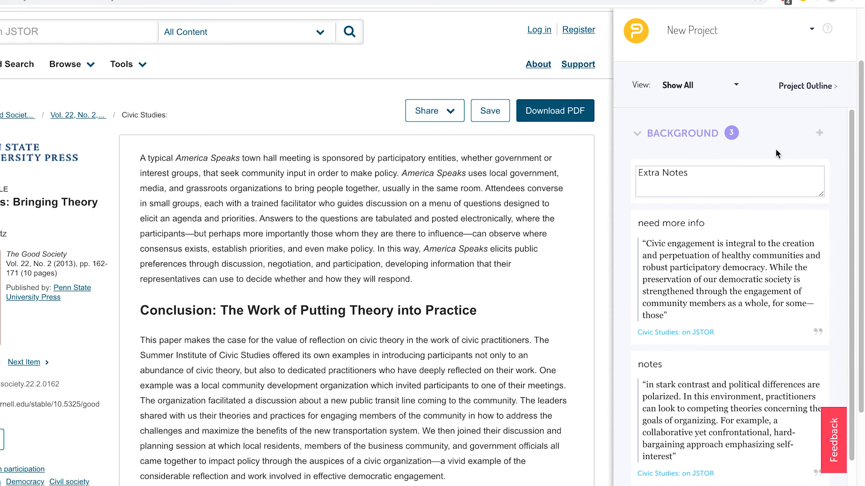
{"action": "left_click", "coordinate": [775, 148]}
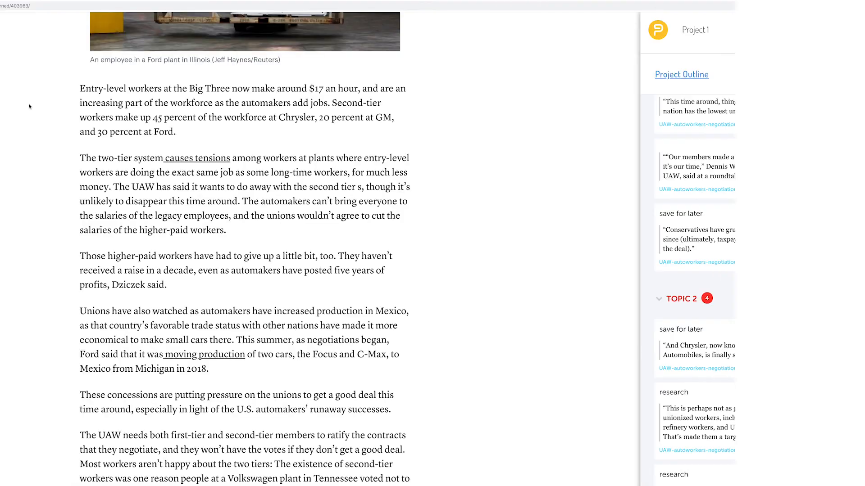
Save the Atlantic article's sentence about the two-tier system causing tensions to TOPIC 1 with the comment "more notes".
{"action": "scroll", "coordinate": [21, 208], "scroll_direction": "up", "scroll_amount": 1}
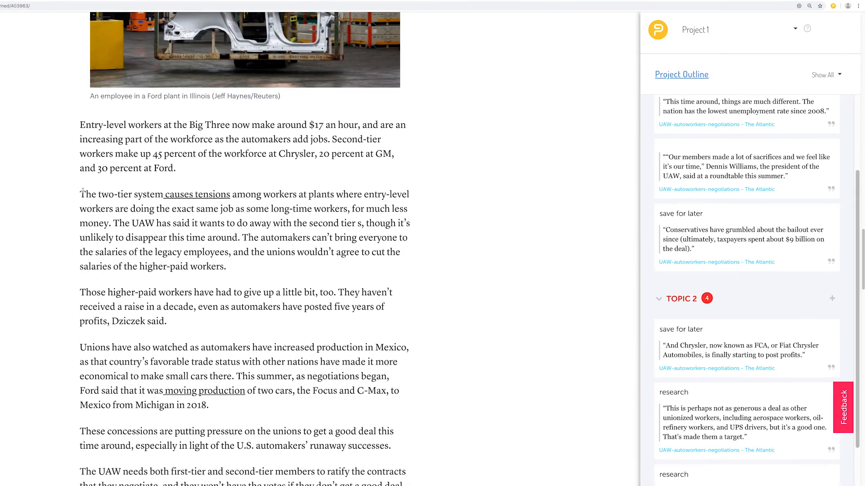
{"action": "left_click_drag", "start_coordinate": [80, 192], "coordinate": [115, 221]}
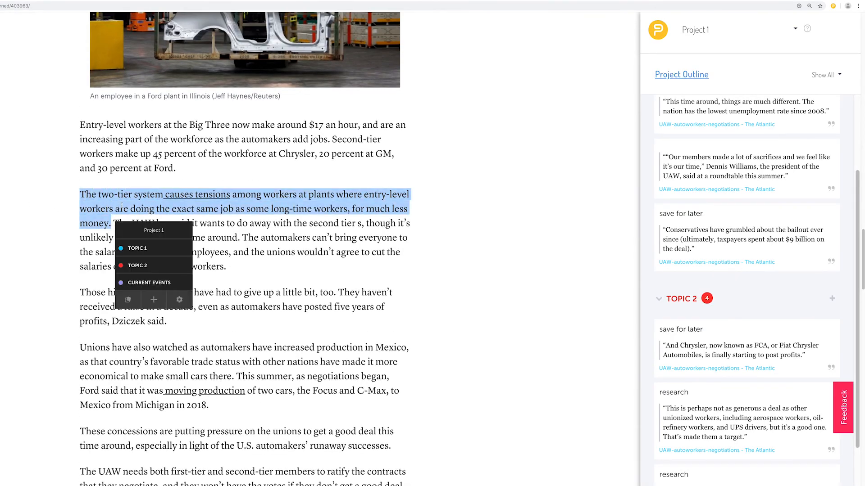
{"action": "left_click", "coordinate": [142, 247]}
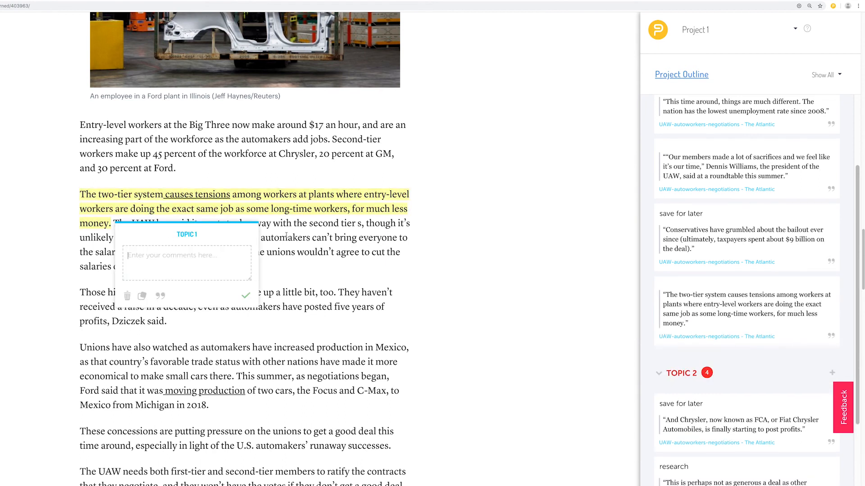
{"action": "type", "text": "more notes"}
{"action": "left_click", "coordinate": [246, 296]}
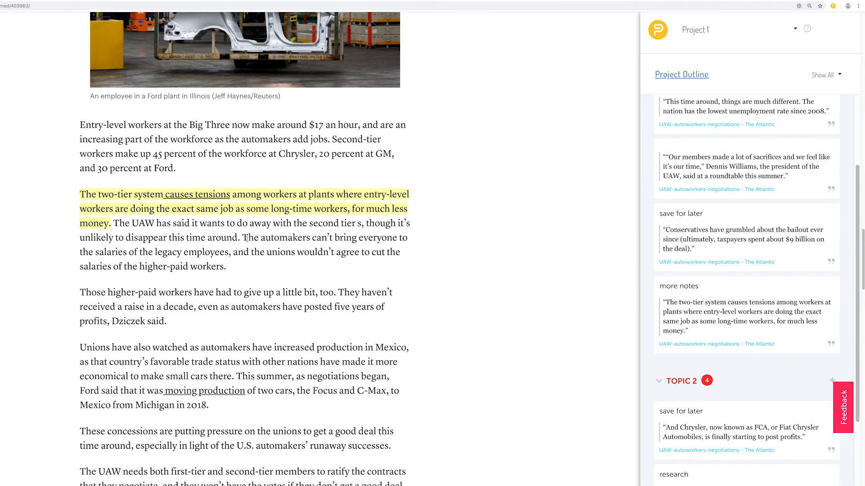
Save the sentence about automakers being unable to bring everyone to legacy salaries to TOPIC 1 without a comment.
{"action": "left_click_drag", "start_coordinate": [246, 237], "coordinate": [226, 268]}
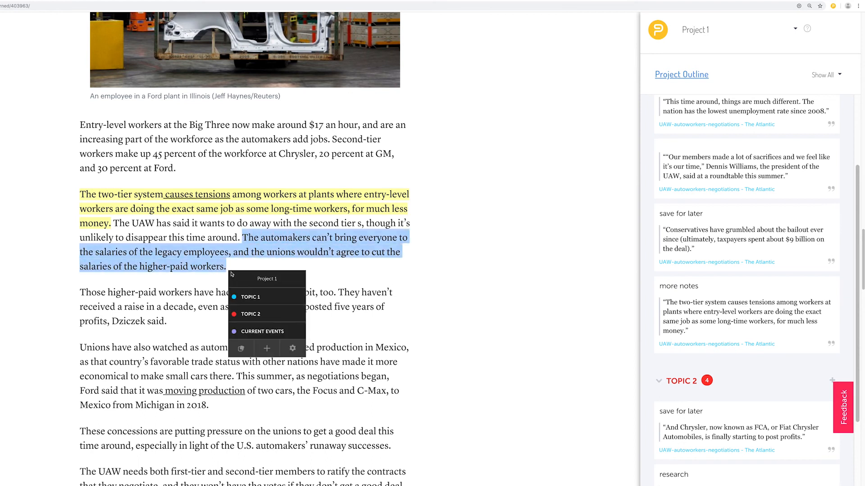
{"action": "left_click", "coordinate": [261, 295]}
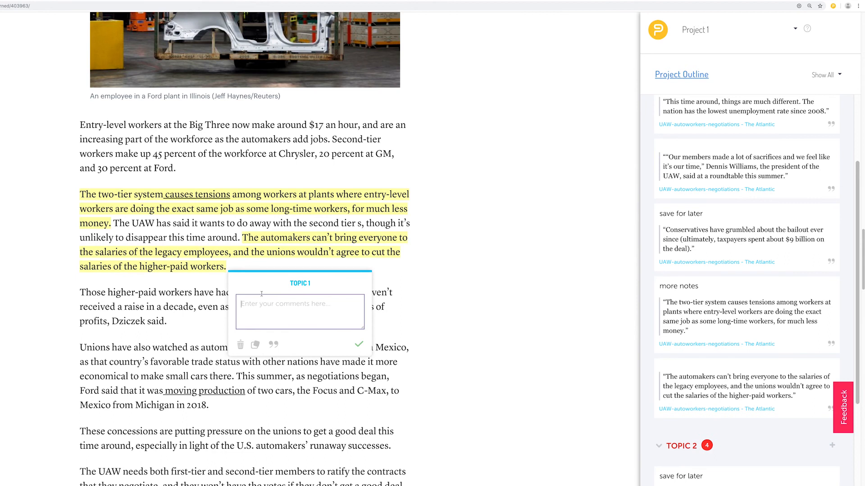
{"action": "left_click", "coordinate": [359, 346]}
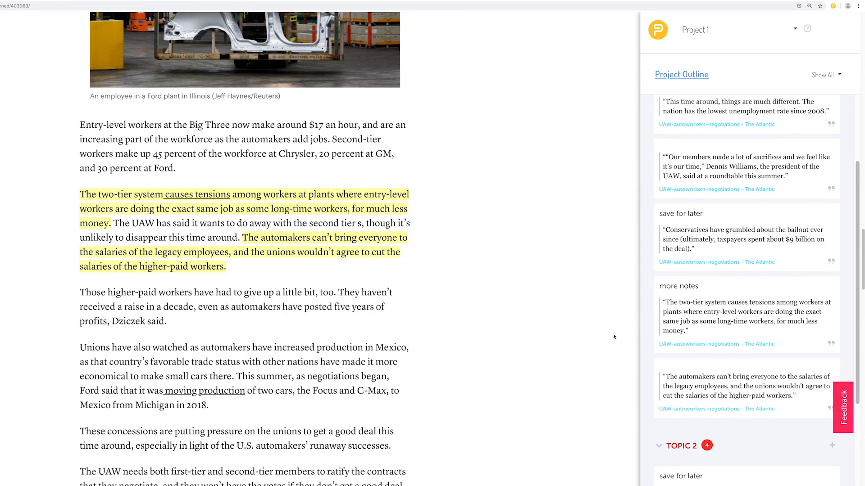
Open the citation info for a saved passage and check its date and author against the article's header.
{"action": "scroll", "coordinate": [848, 329], "scroll_direction": "down", "scroll_amount": 3}
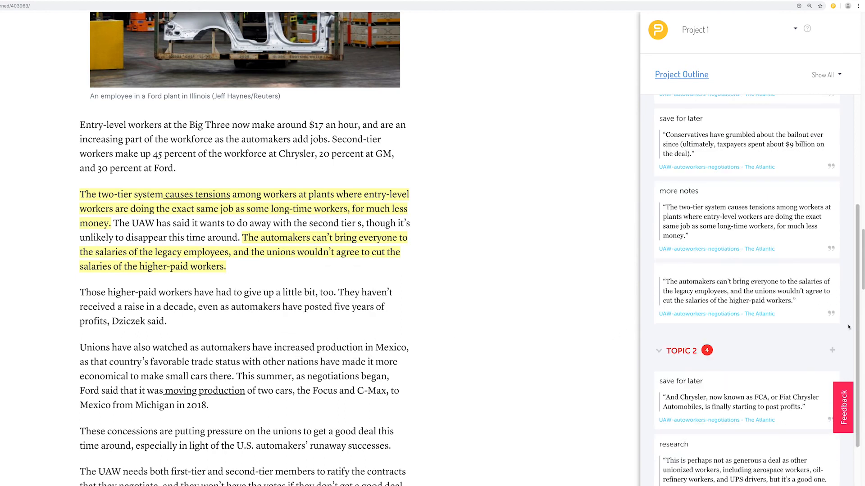
{"action": "scroll", "coordinate": [849, 329], "scroll_direction": "down", "scroll_amount": 1}
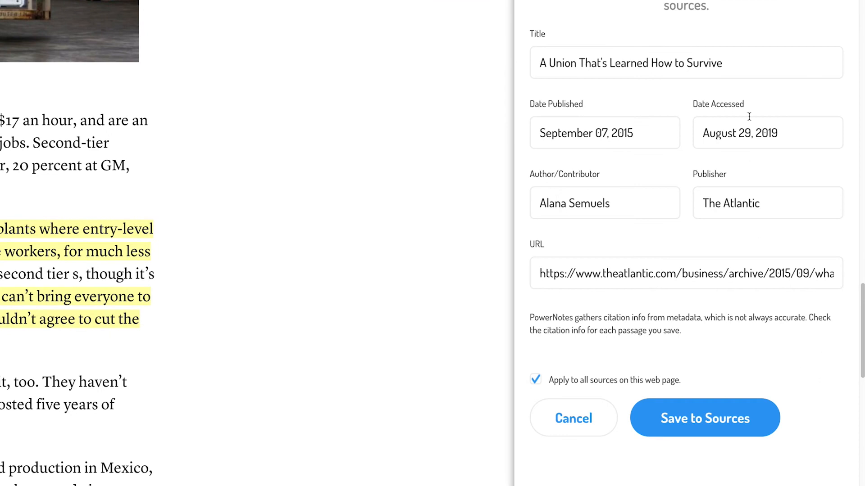
{"action": "triple_click", "coordinate": [658, 141]}
{"action": "left_click_drag", "start_coordinate": [618, 207], "coordinate": [532, 207]}
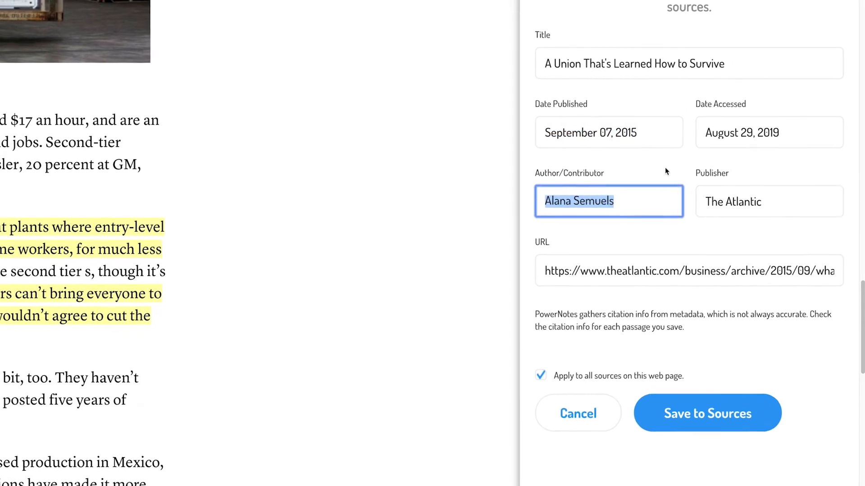
{"action": "scroll", "coordinate": [354, 232], "scroll_direction": "up", "scroll_amount": 10}
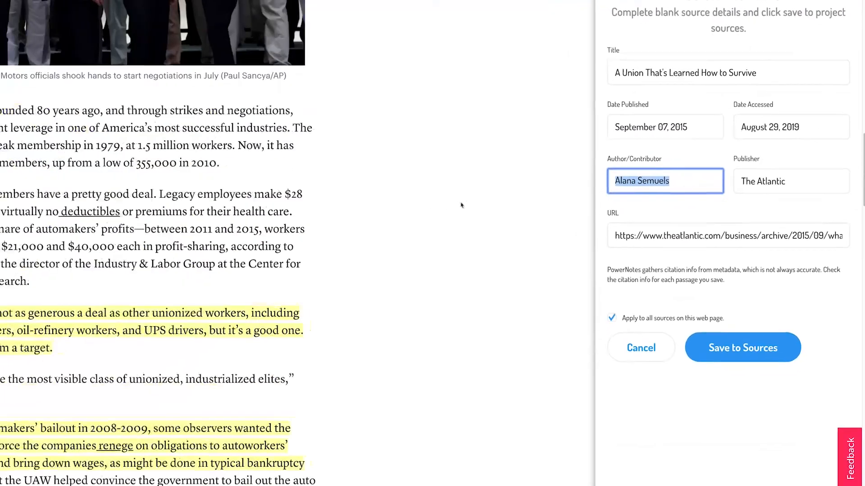
{"action": "scroll", "coordinate": [461, 205], "scroll_direction": "up", "scroll_amount": 15}
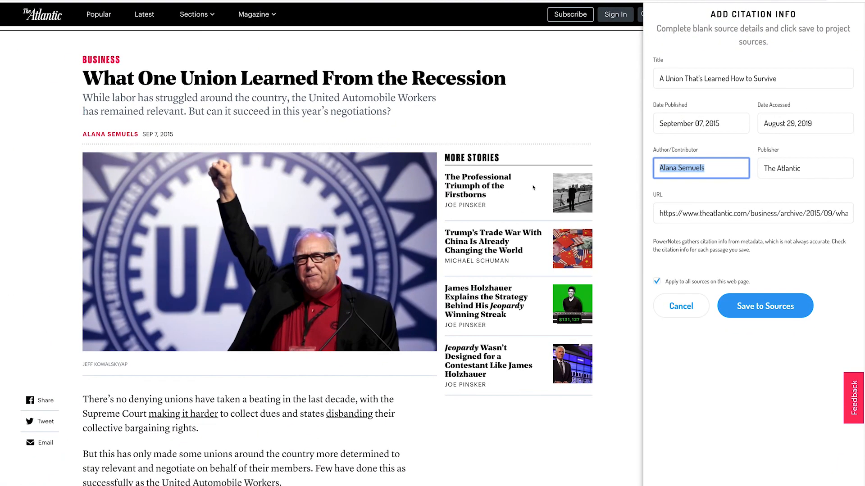
Check the citation's author against the Atlantic article's byline and save the citation info to the project's sources.
{"action": "left_click_drag", "start_coordinate": [75, 136], "coordinate": [136, 134]}
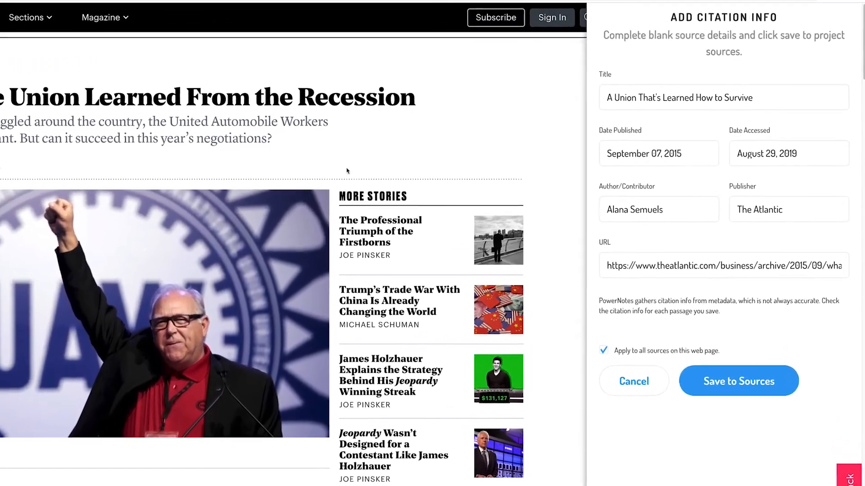
{"action": "scroll", "coordinate": [406, 151], "scroll_direction": "down", "scroll_amount": 8}
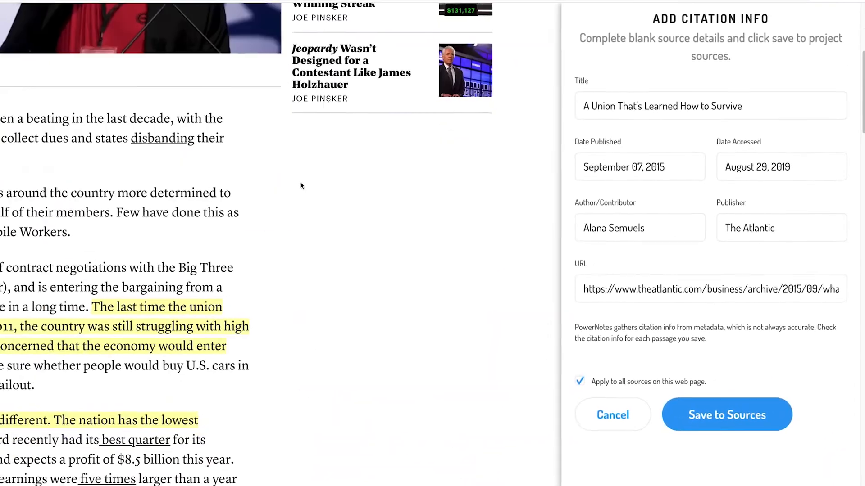
{"action": "scroll", "coordinate": [301, 185], "scroll_direction": "down", "scroll_amount": 20}
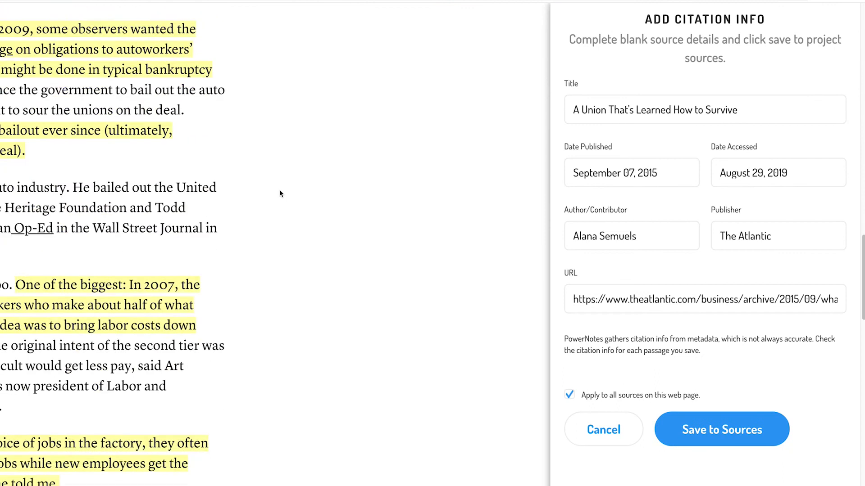
{"action": "scroll", "coordinate": [280, 193], "scroll_direction": "down", "scroll_amount": 10}
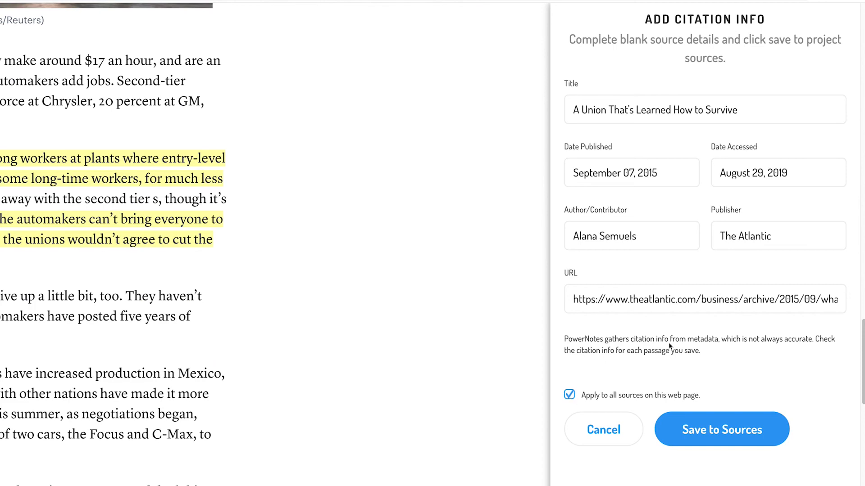
{"action": "left_click", "coordinate": [727, 439]}
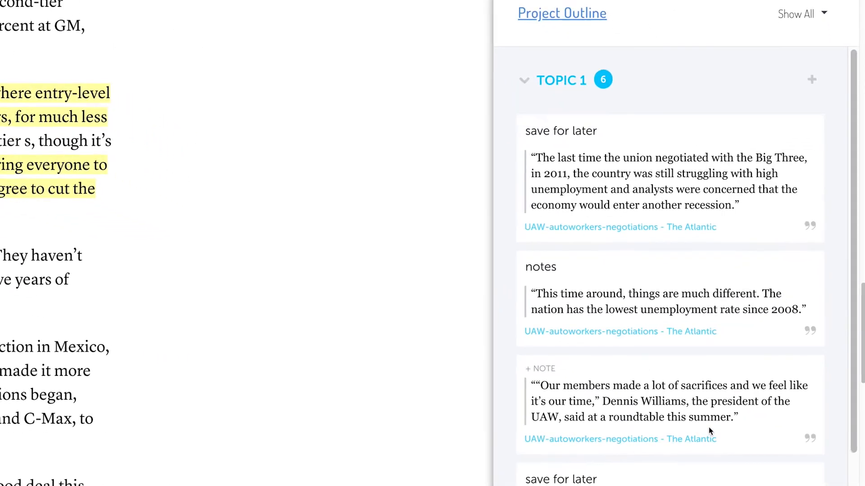
{"action": "scroll", "coordinate": [693, 398], "scroll_direction": "down", "scroll_amount": 10}
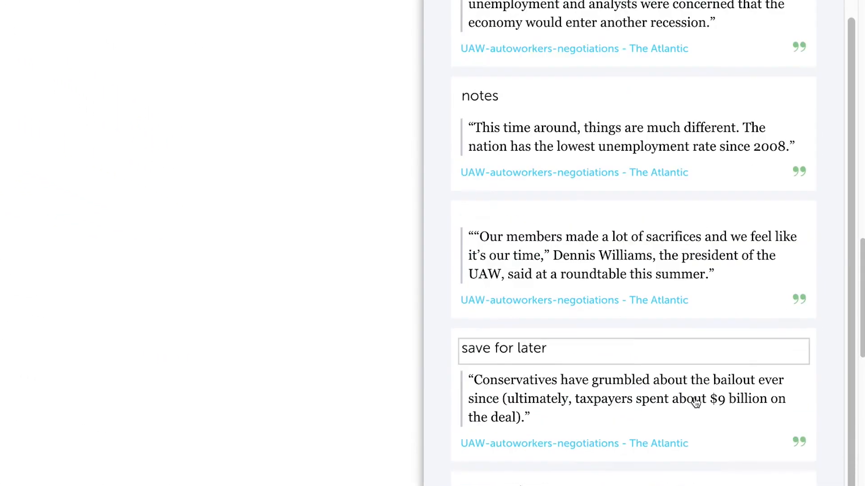
{"action": "scroll", "coordinate": [696, 398], "scroll_direction": "down", "scroll_amount": 3}
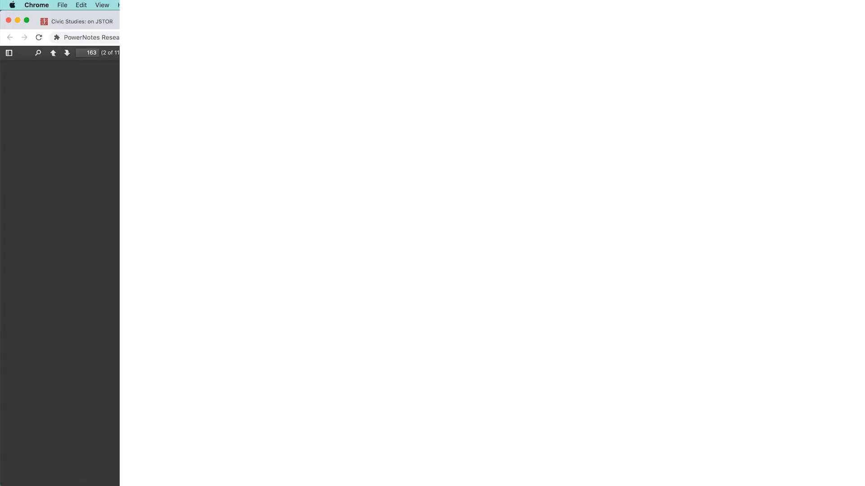
Save the Civic Studies PDF passage from "fidelity to a small group of representatives" to "advocate for principles" under INOFRMATION with the comment "notes".
{"action": "scroll", "coordinate": [605, 236], "scroll_direction": "down", "scroll_amount": 8}
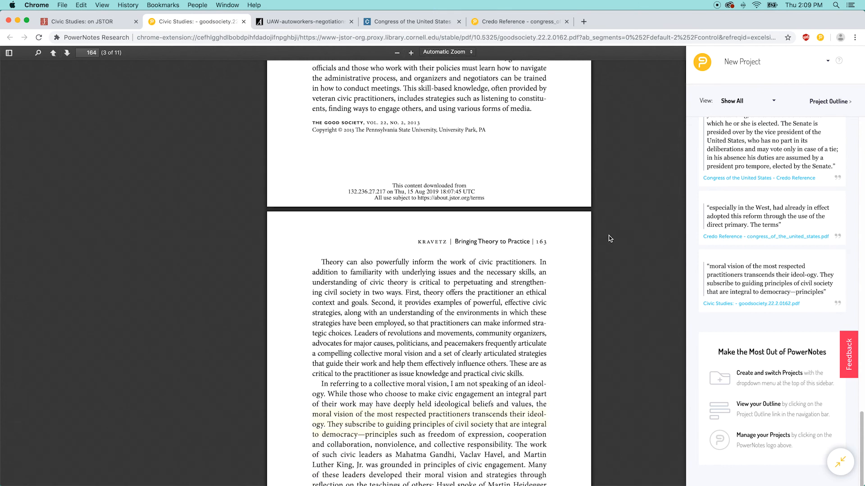
{"action": "scroll", "coordinate": [599, 239], "scroll_direction": "down", "scroll_amount": 14}
{"action": "left_click_drag", "start_coordinate": [385, 218], "coordinate": [545, 269]}
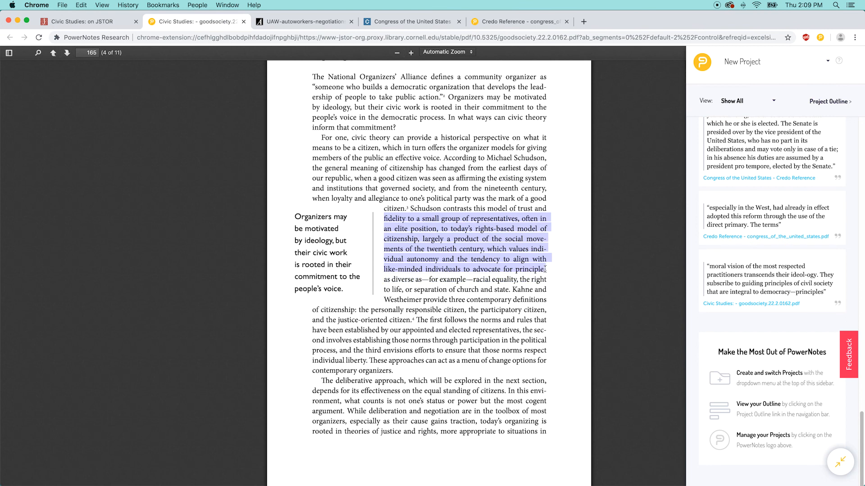
{"action": "left_click", "coordinate": [566, 318]}
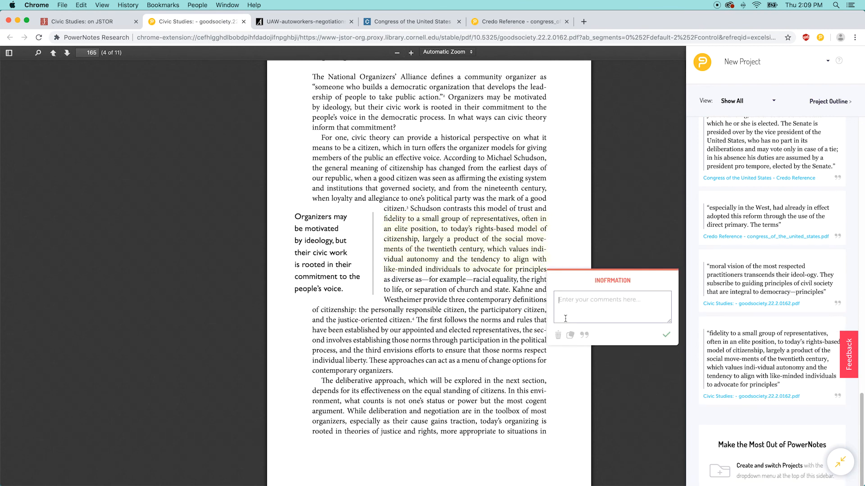
{"action": "type", "text": "notes"}
{"action": "key", "text": "Return"}
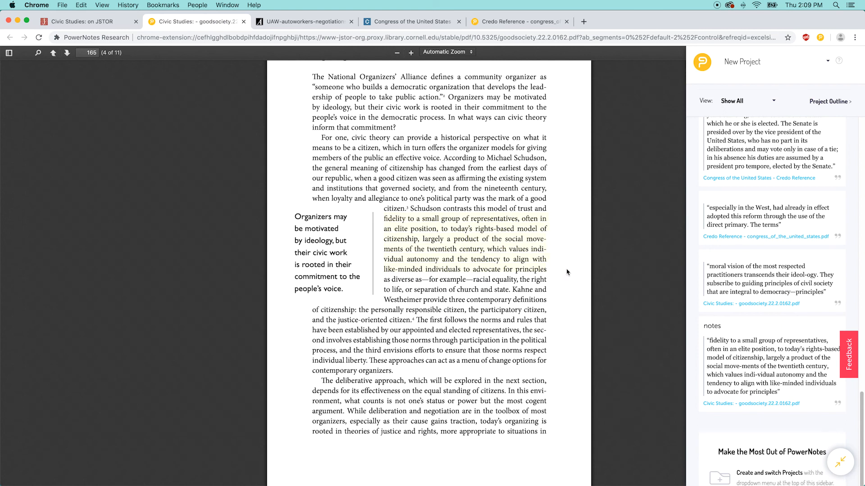
Save the comment "More notes needed" on the Credo Reference PDF's highlighted passage about House and Senate impeachment powers under INOFRMATION.
{"action": "scroll", "coordinate": [568, 271], "scroll_direction": "down", "scroll_amount": 2}
{"action": "scroll", "coordinate": [567, 271], "scroll_direction": "down", "scroll_amount": 5}
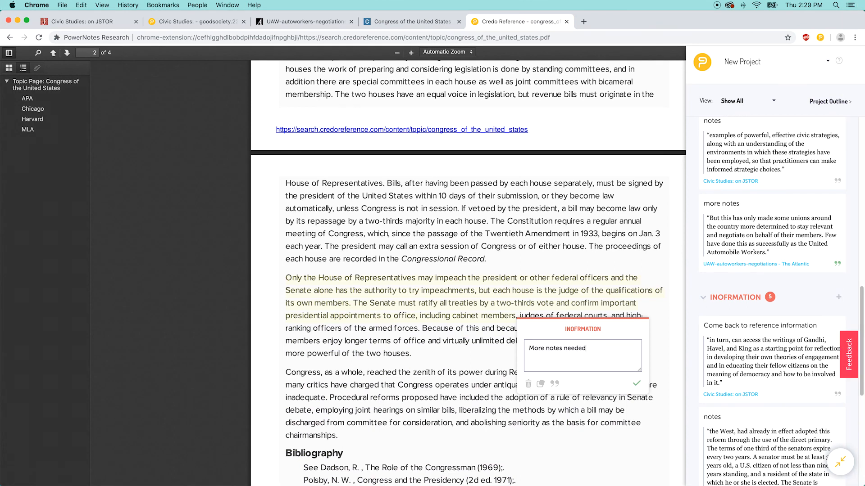
{"action": "left_click", "coordinate": [637, 385]}
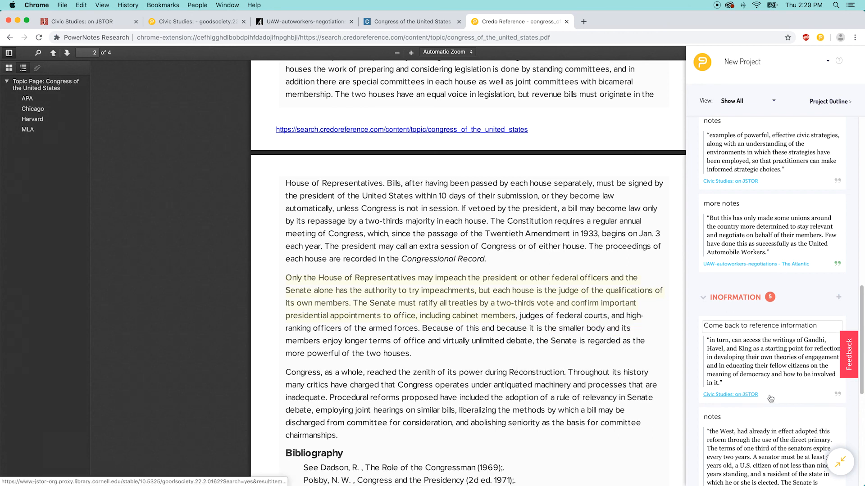
Complete the saved impeachment passage's citation info with the Credo Reference PDF's MLA citation and save it to the project's sources.
{"action": "scroll", "coordinate": [770, 399], "scroll_direction": "down", "scroll_amount": 2}
{"action": "scroll", "coordinate": [771, 399], "scroll_direction": "down", "scroll_amount": 10}
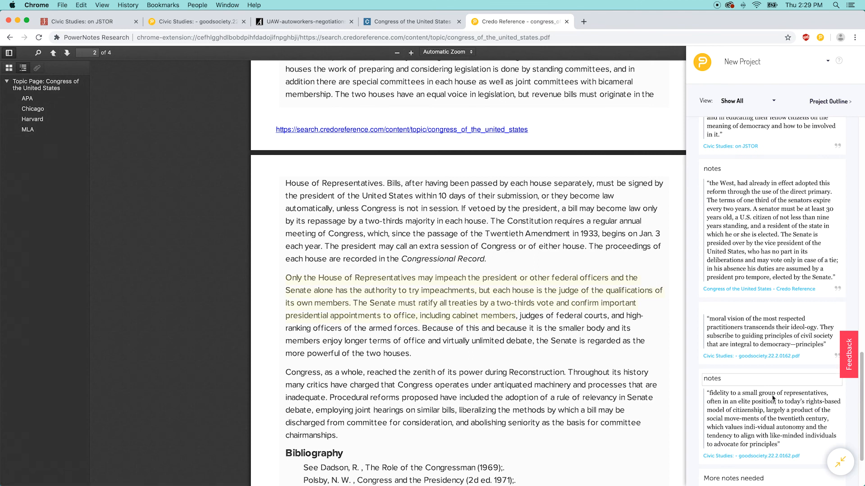
{"action": "scroll", "coordinate": [773, 398], "scroll_direction": "down", "scroll_amount": 5}
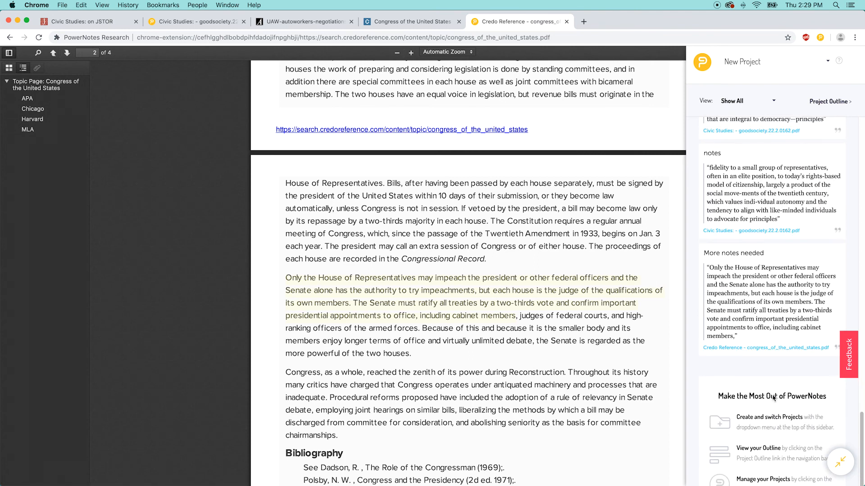
{"action": "left_click", "coordinate": [836, 348]}
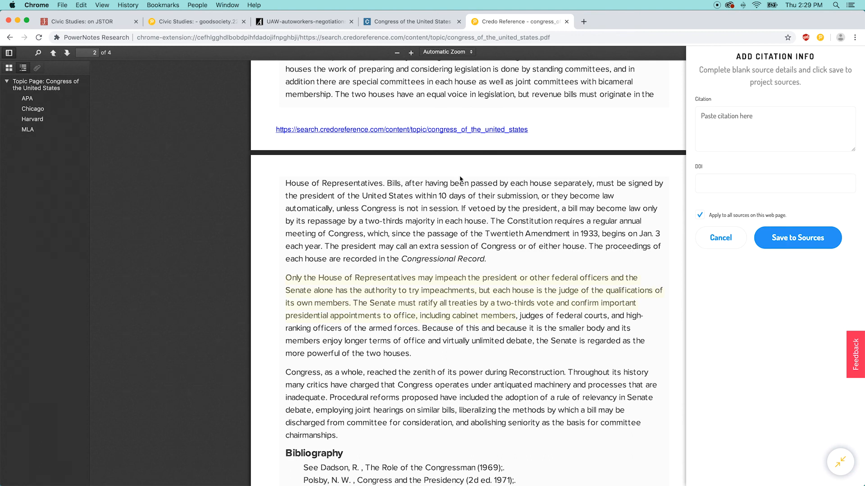
{"action": "left_click", "coordinate": [33, 130]}
{"action": "left_click_drag", "start_coordinate": [305, 123], "coordinate": [283, 93]}
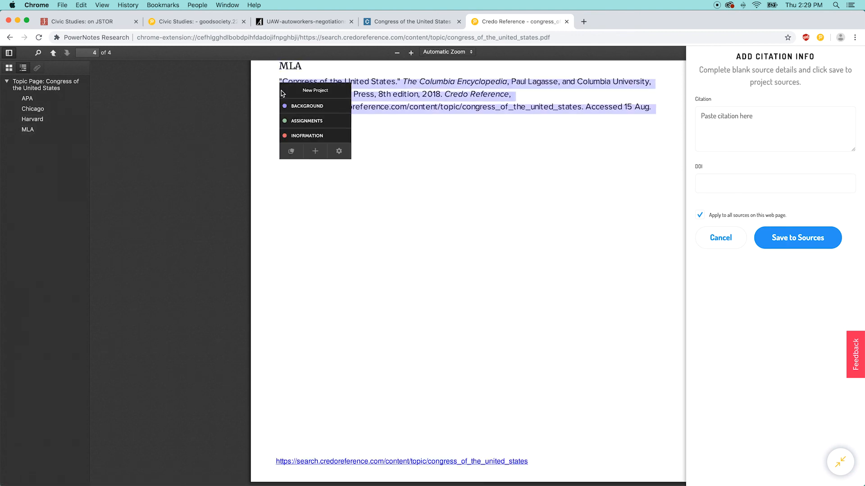
{"action": "left_click", "coordinate": [298, 107]}
{"action": "left_click", "coordinate": [793, 239]}
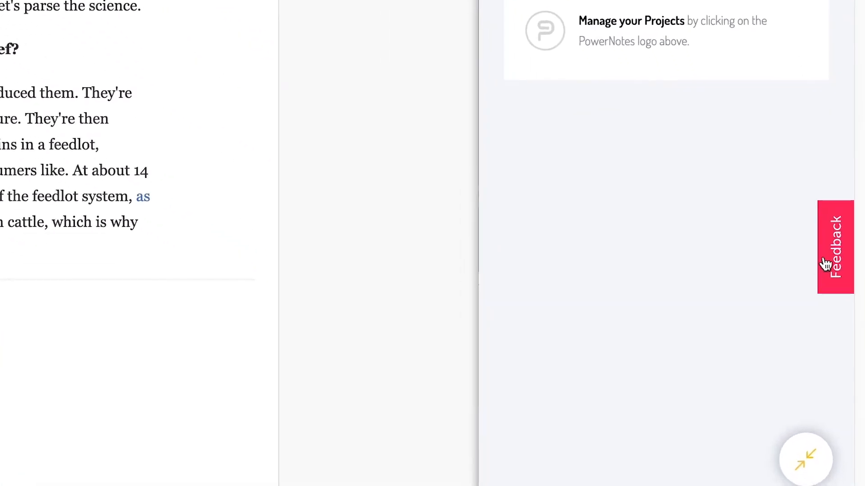
Submit feedback reporting the NPR grass-fed beef page's URL with the message "This page has issues".
{"action": "left_click", "coordinate": [825, 264]}
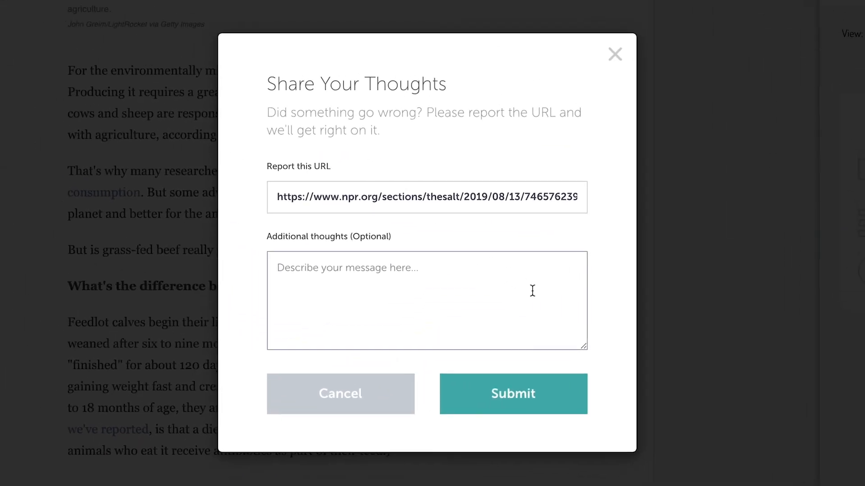
{"action": "type", "text": "This page has"}
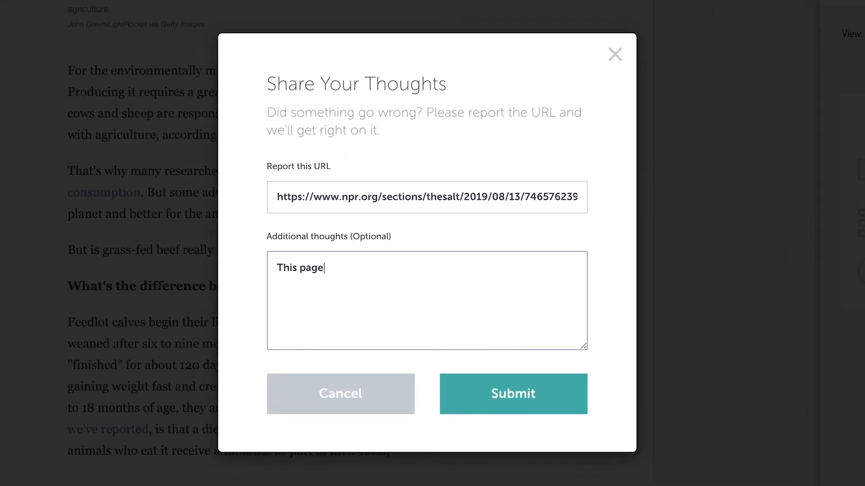
{"action": "type", "text": " issues"}
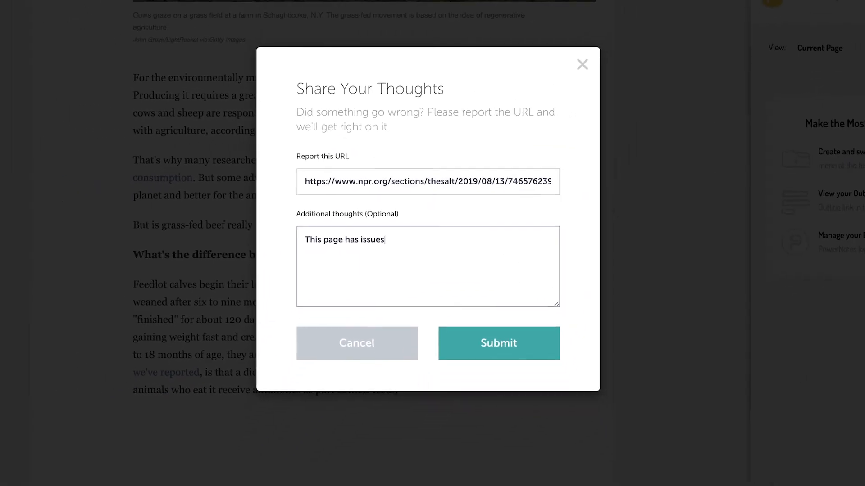
{"action": "left_click", "coordinate": [512, 331]}
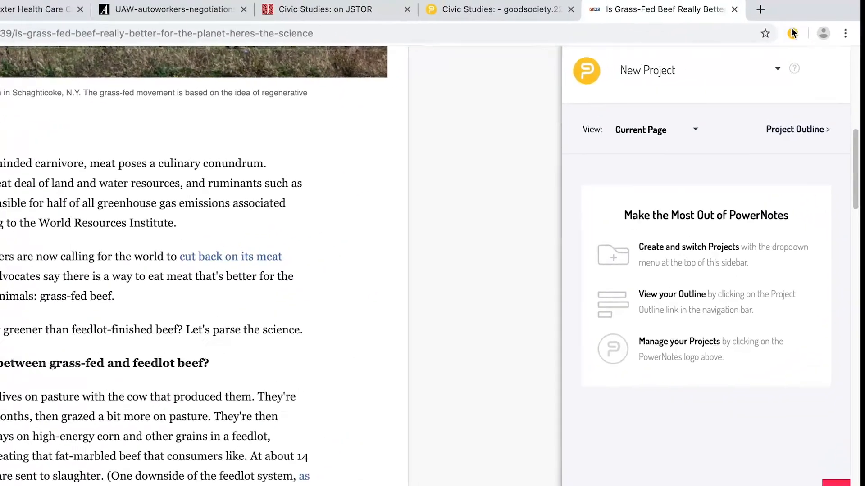
Review the project choices and note view options in the PowerNotes sidebar, and open the project outline.
{"action": "left_click", "coordinate": [791, 33]}
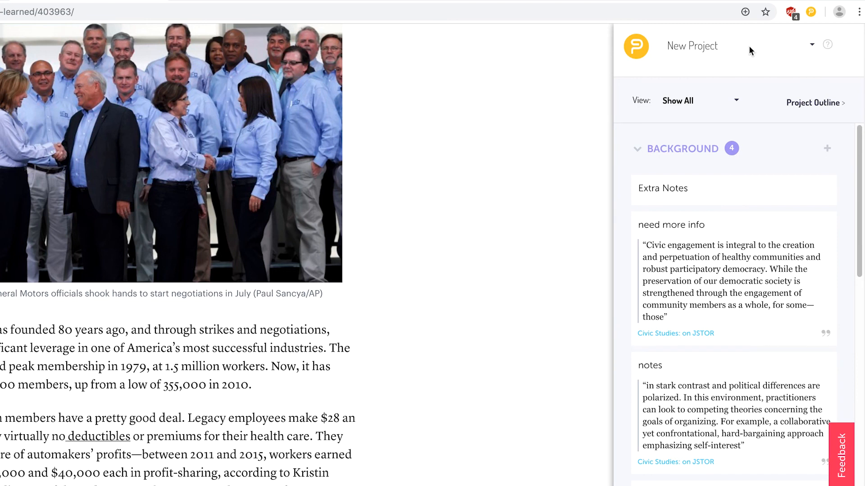
{"action": "left_click", "coordinate": [811, 44]}
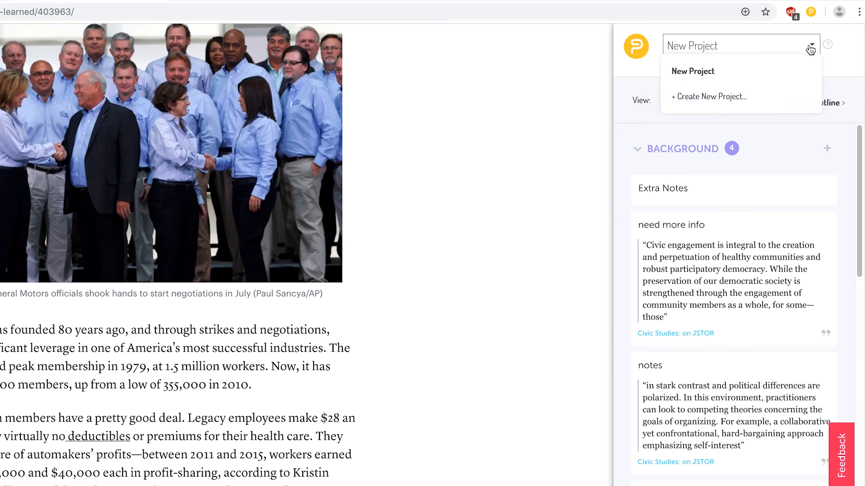
{"action": "left_click", "coordinate": [646, 68]}
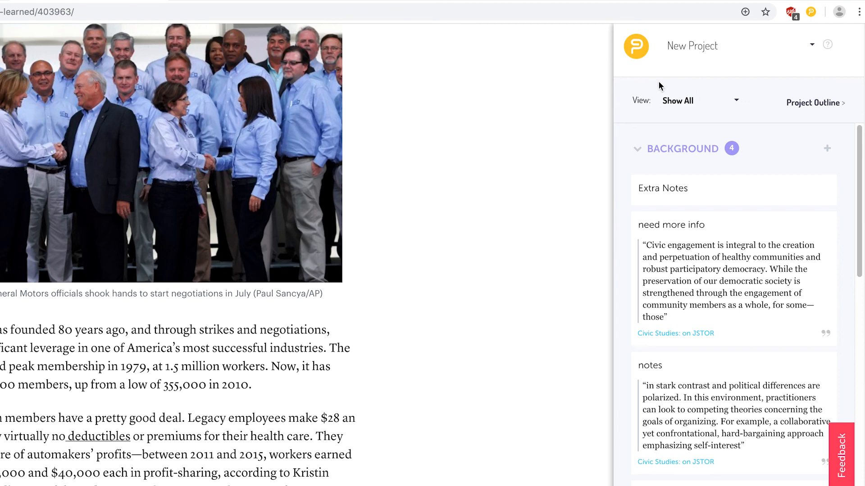
{"action": "left_click", "coordinate": [741, 105]}
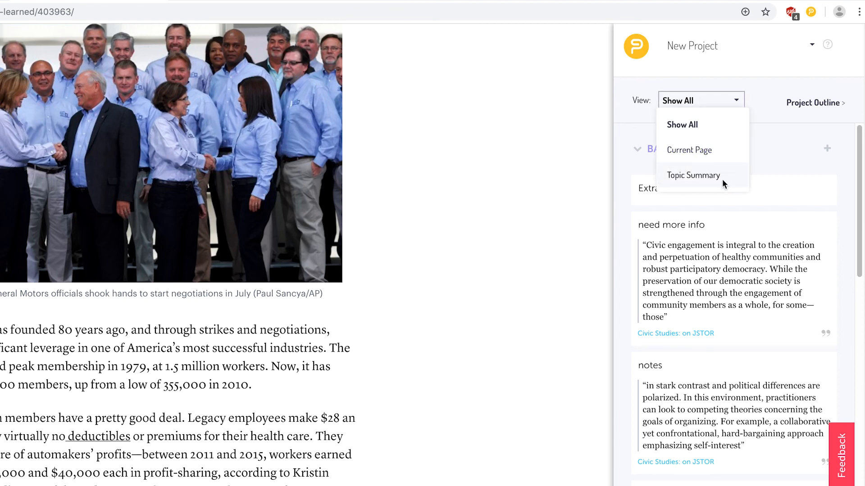
{"action": "left_click", "coordinate": [757, 89]}
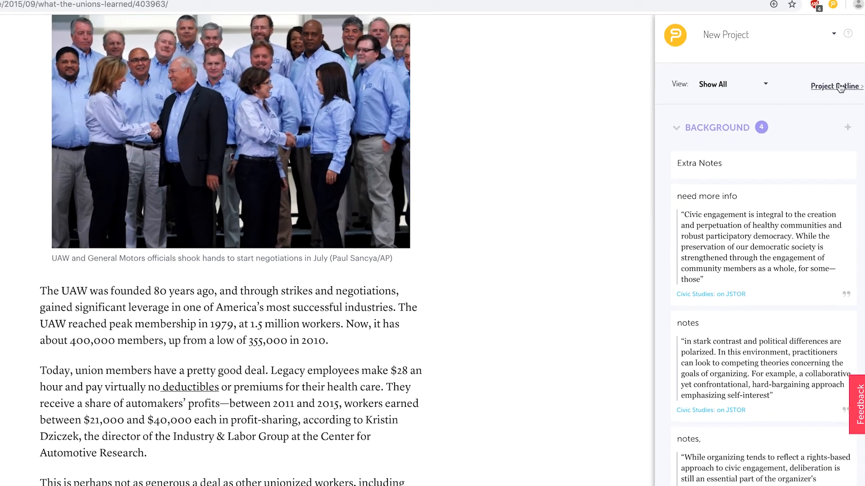
{"action": "left_click", "coordinate": [813, 102]}
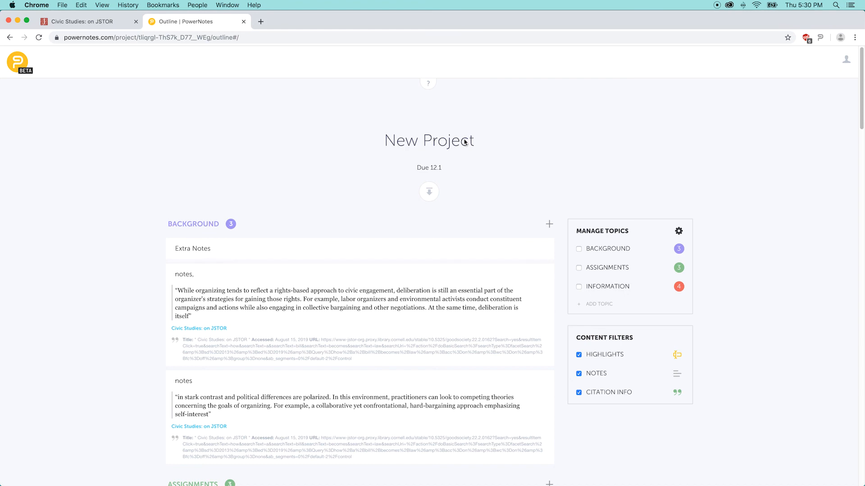
Rename the project to "Project 1" and change its description to "Due 12.12".
{"action": "left_click", "coordinate": [458, 142]}
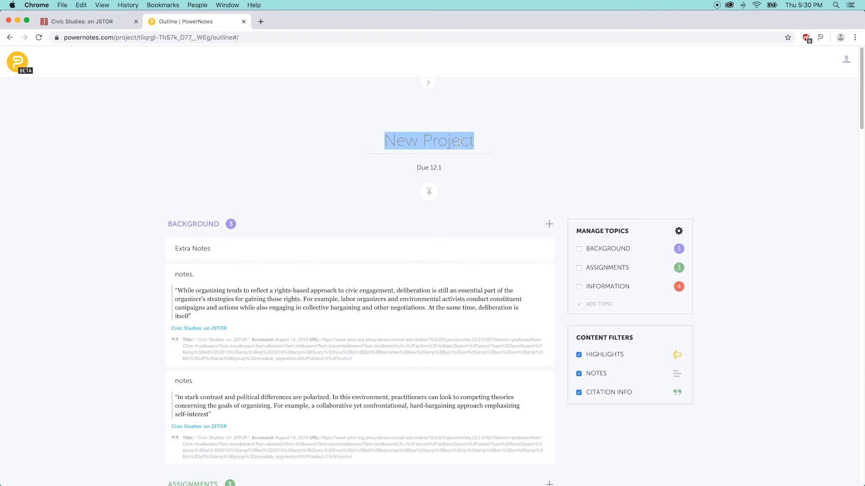
{"action": "type", "text": "Project 1"}
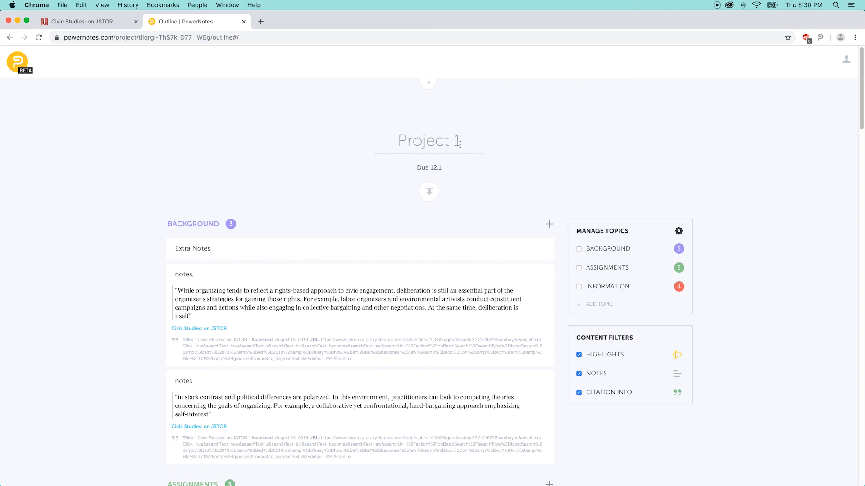
{"action": "left_click", "coordinate": [446, 166]}
{"action": "type", "text": "2"}
{"action": "left_click", "coordinate": [419, 218]}
Reorder the BACKGROUND passages so "While organizing tends to reflect a rights-based approach" sits below "in stark contrast and political differences".
{"action": "scroll", "coordinate": [424, 216], "scroll_direction": "down", "scroll_amount": 3}
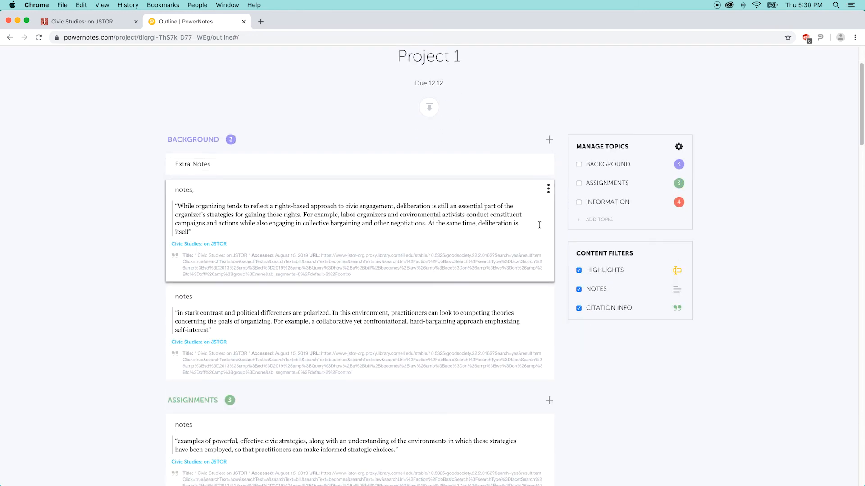
{"action": "left_click_drag", "start_coordinate": [548, 191], "coordinate": [540, 306]}
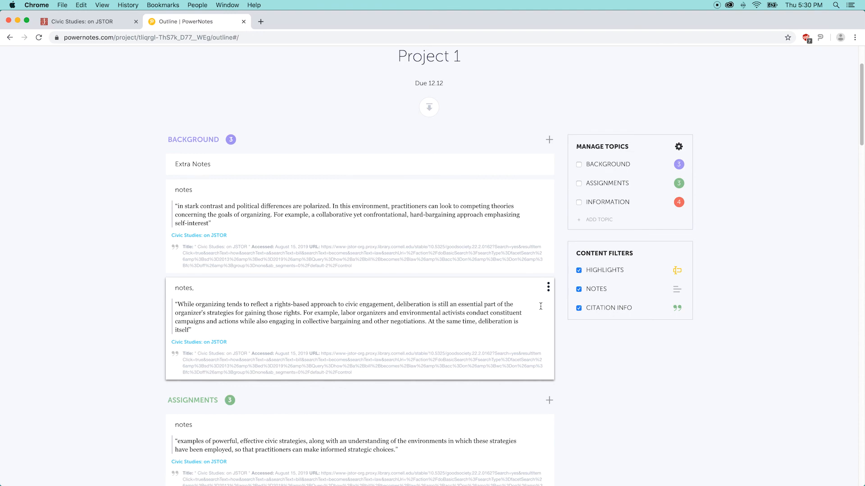
Move the passage "examples of powerful, effective civic strategies" from the ASSIGNMENTS topic to the BACKGROUND topic.
{"action": "scroll", "coordinate": [540, 307], "scroll_direction": "down", "scroll_amount": 3}
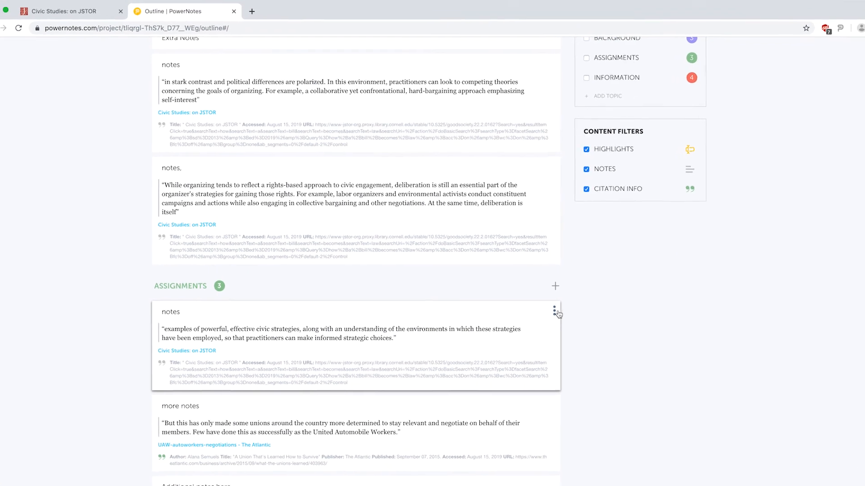
{"action": "left_click", "coordinate": [548, 307]}
{"action": "mouse_move", "coordinate": [540, 289]}
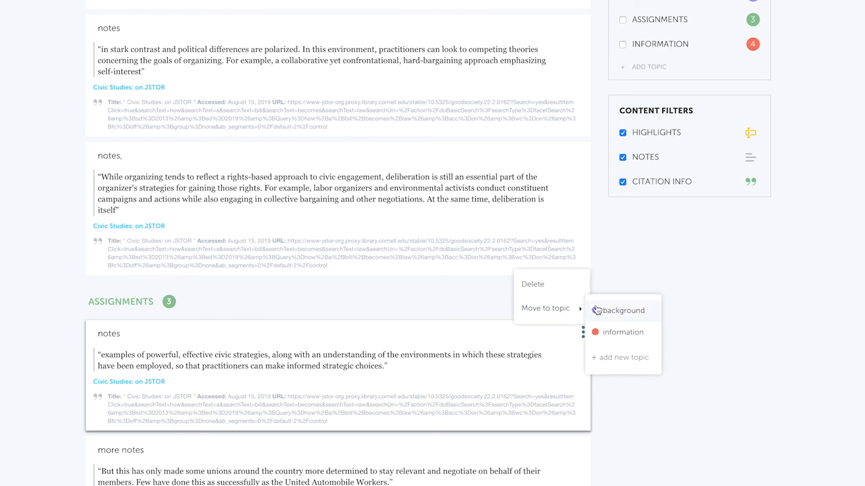
{"action": "left_click", "coordinate": [613, 311]}
{"action": "scroll", "coordinate": [532, 292], "scroll_direction": "up", "scroll_amount": 3}
{"action": "scroll", "coordinate": [527, 297], "scroll_direction": "up", "scroll_amount": 2}
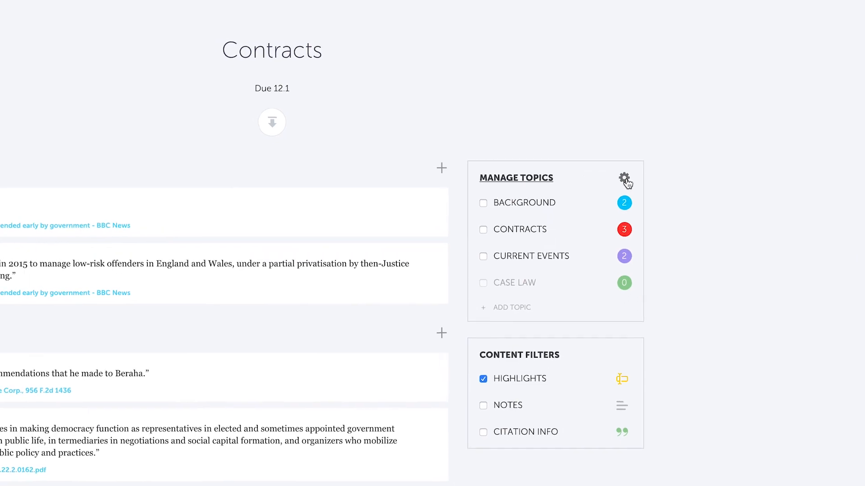
Add a green topic named "I. Intro" to the Contracts project.
{"action": "left_click", "coordinate": [624, 179]}
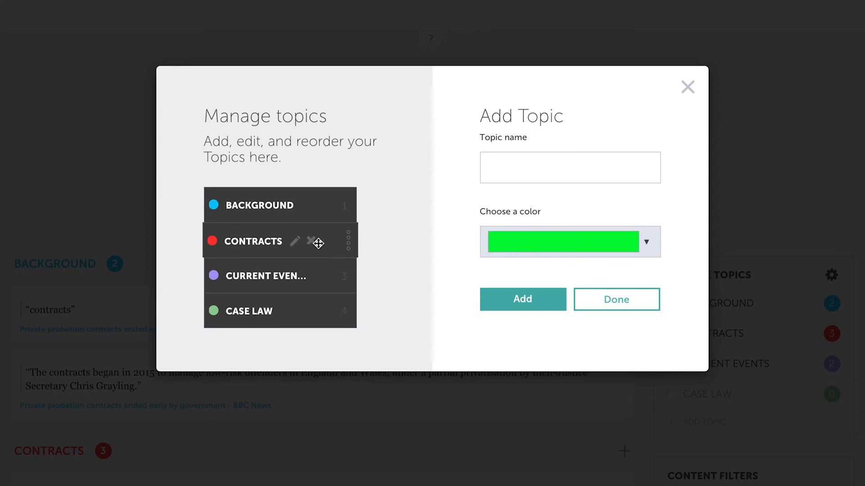
{"action": "left_click", "coordinate": [514, 168]}
{"action": "type", "text": "I. Intro"}
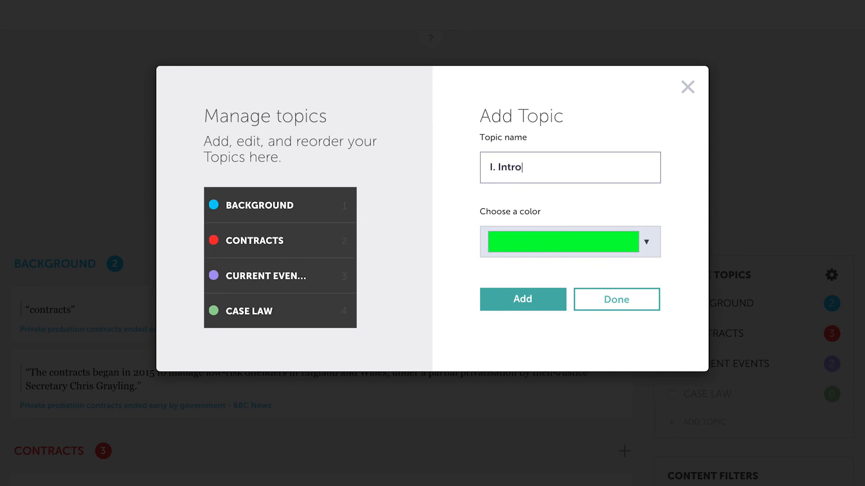
{"action": "left_click", "coordinate": [631, 245]}
{"action": "left_click_drag", "start_coordinate": [599, 333], "coordinate": [603, 338]}
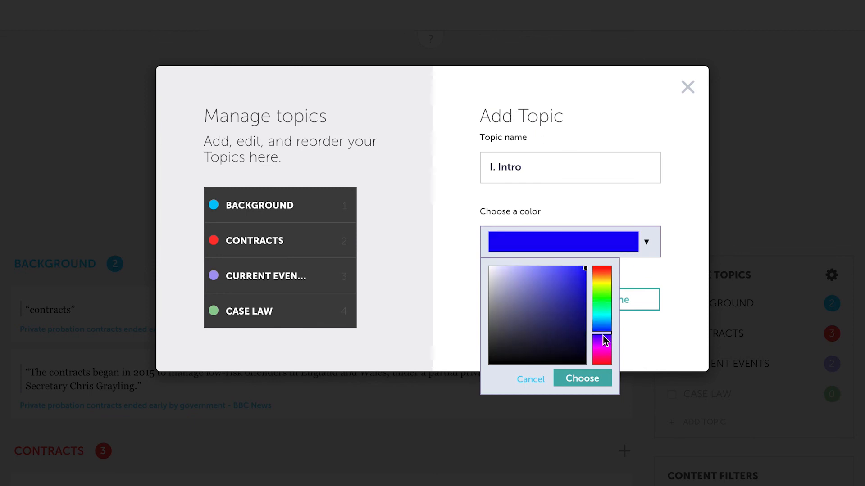
{"action": "left_click", "coordinate": [601, 383]}
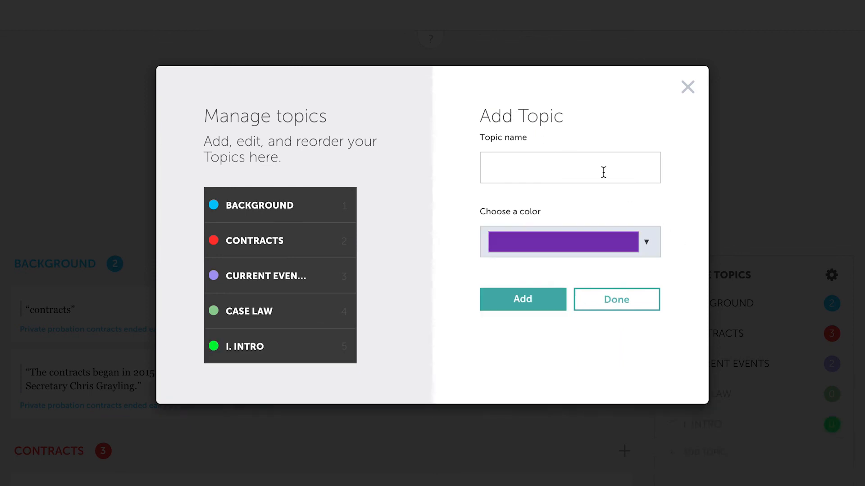
Add a purple topic named "II. Header" and a yellow topic named "III. Conclusion", and close the topic manager.
{"action": "left_click", "coordinate": [603, 172]}
{"action": "type", "text": "II. "}
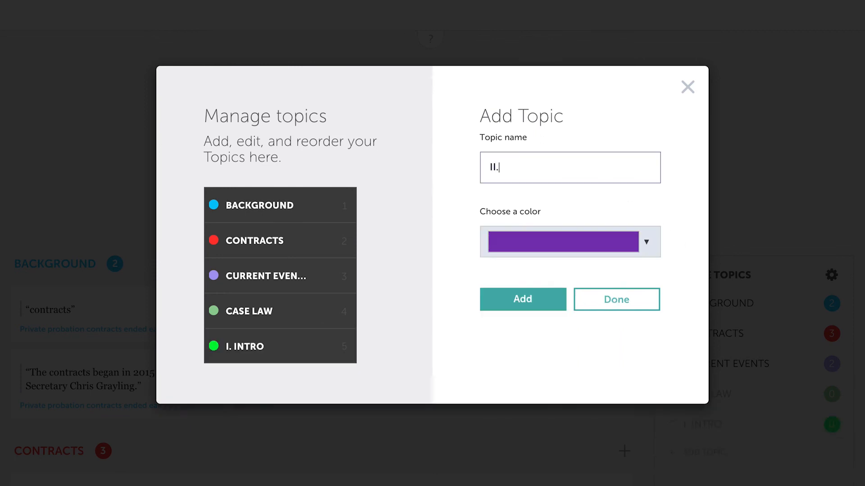
{"action": "type", "text": "Header"}
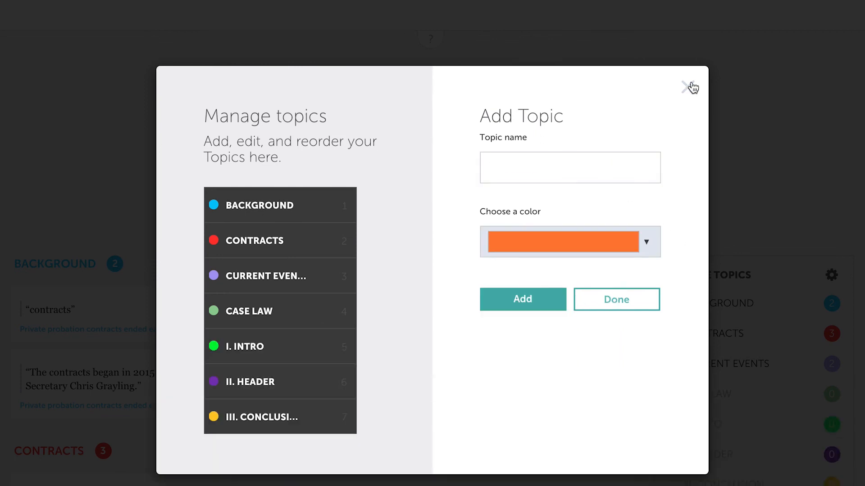
{"action": "left_click", "coordinate": [687, 87]}
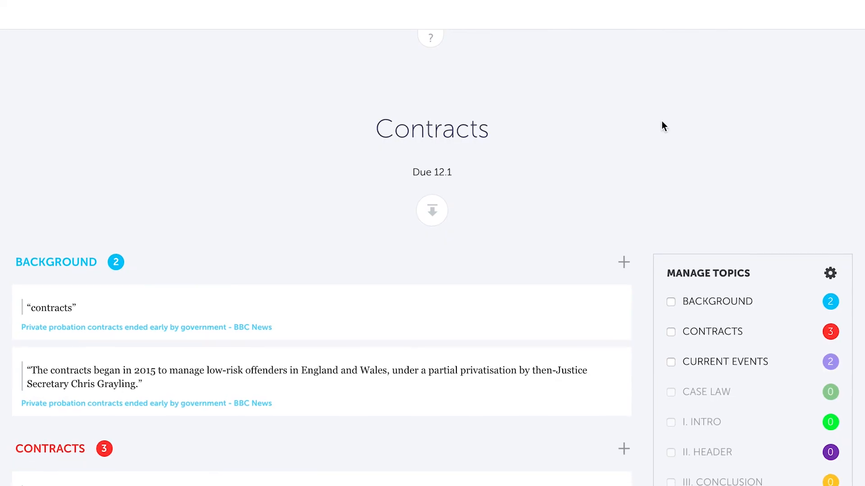
Move the BACKGROUND passage "contracts" to the topic I. Intro and "The contracts began in 2015" to II. Header.
{"action": "left_click", "coordinate": [620, 291]}
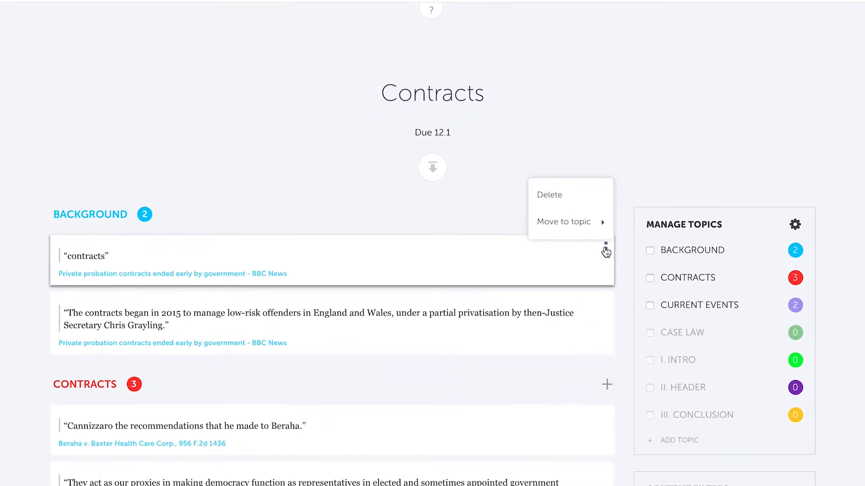
{"action": "mouse_move", "coordinate": [594, 206]}
{"action": "left_click", "coordinate": [635, 275]}
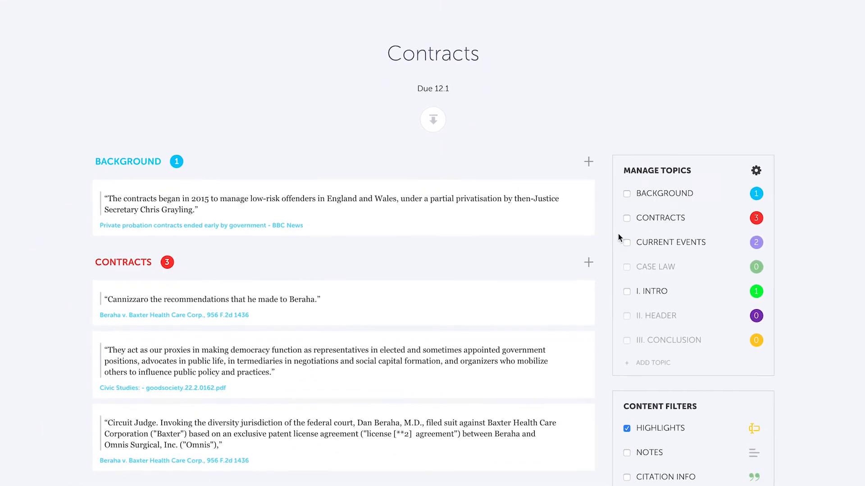
{"action": "left_click", "coordinate": [587, 189]}
{"action": "mouse_move", "coordinate": [585, 168]}
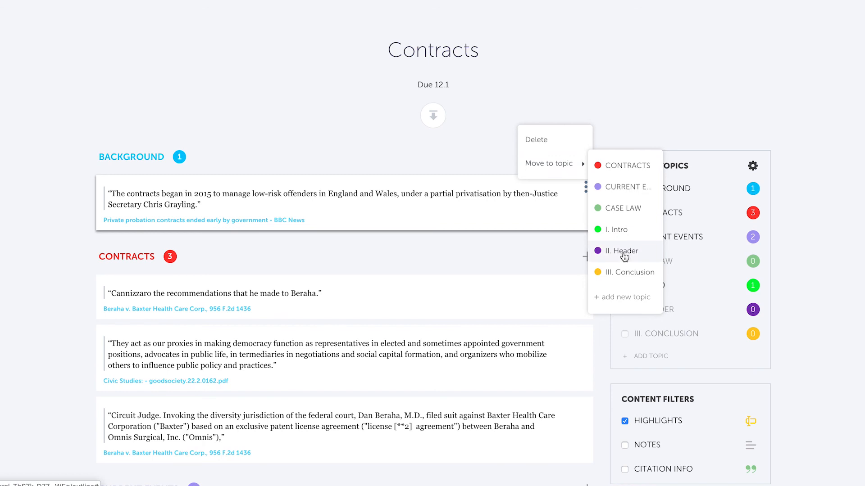
{"action": "left_click", "coordinate": [627, 247]}
Move the first CONTRACTS passage, the one about recommendations, to the topic I. Intro.
{"action": "left_click", "coordinate": [586, 187]}
{"action": "mouse_move", "coordinate": [579, 164]}
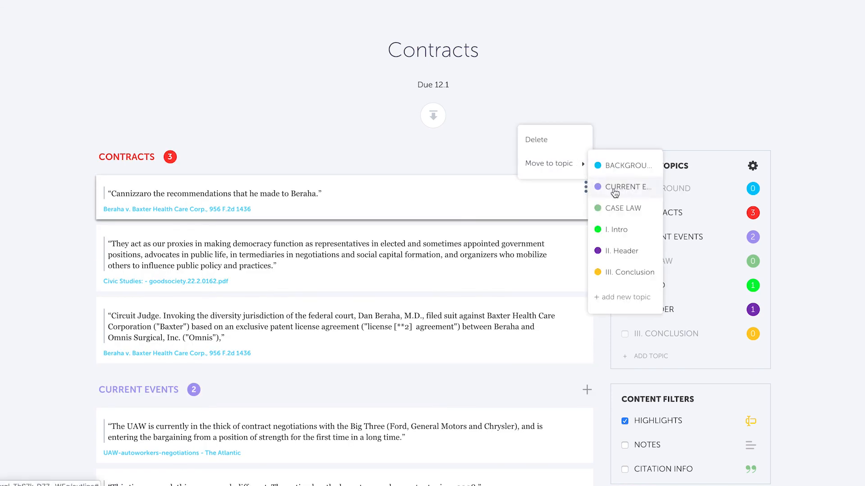
{"action": "left_click", "coordinate": [627, 233]}
Move the CONTRACTS passage "They act as our proxies" to the topic III. Conclusion and "Circuit Judge" to II. Header.
{"action": "left_click", "coordinate": [585, 187]}
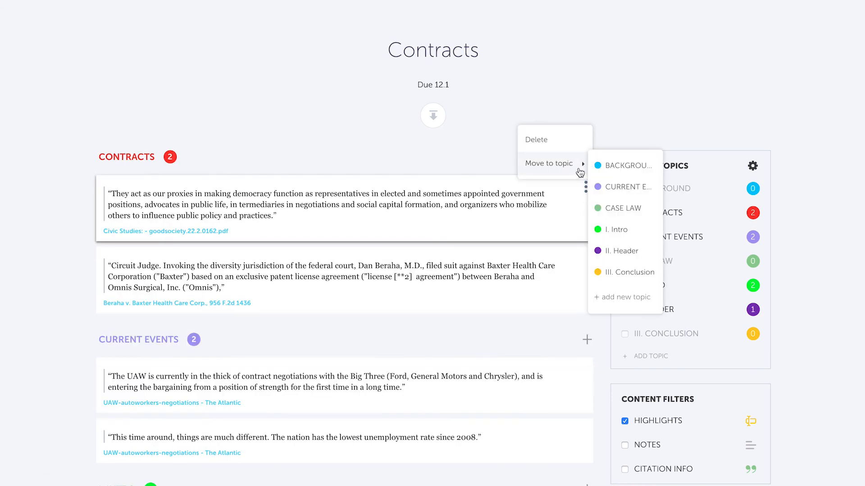
{"action": "left_click", "coordinate": [633, 272]}
{"action": "left_click", "coordinate": [585, 187]}
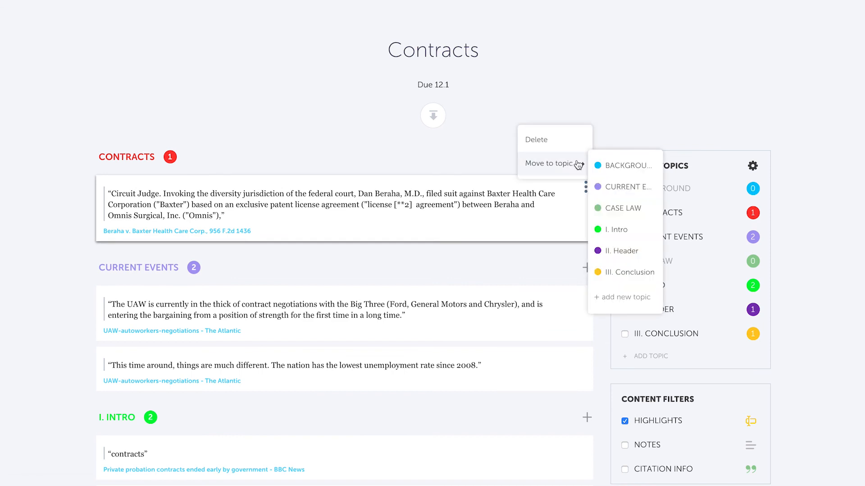
{"action": "left_click", "coordinate": [621, 251]}
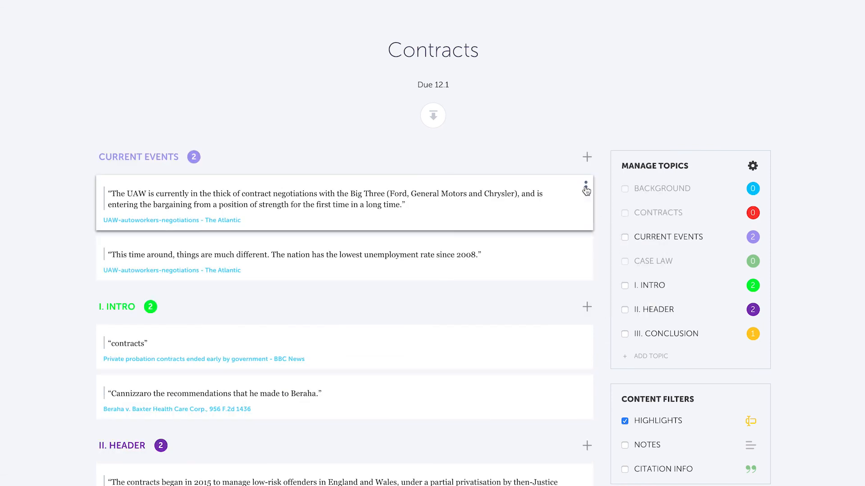
Move the CURRENT EVENTS passage "The UAW is currently" to the topic I. Intro and "This time around" to III. Conclusion.
{"action": "left_click", "coordinate": [585, 187]}
{"action": "mouse_move", "coordinate": [576, 164]}
{"action": "left_click", "coordinate": [616, 229]}
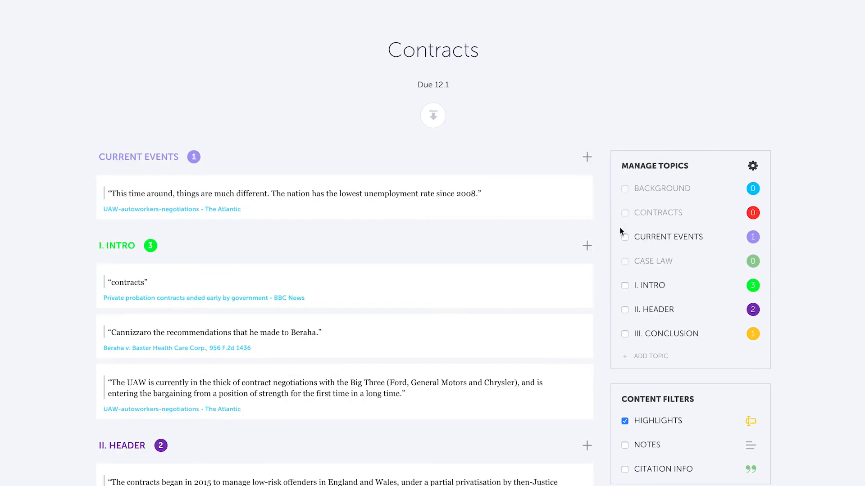
{"action": "left_click", "coordinate": [585, 187]}
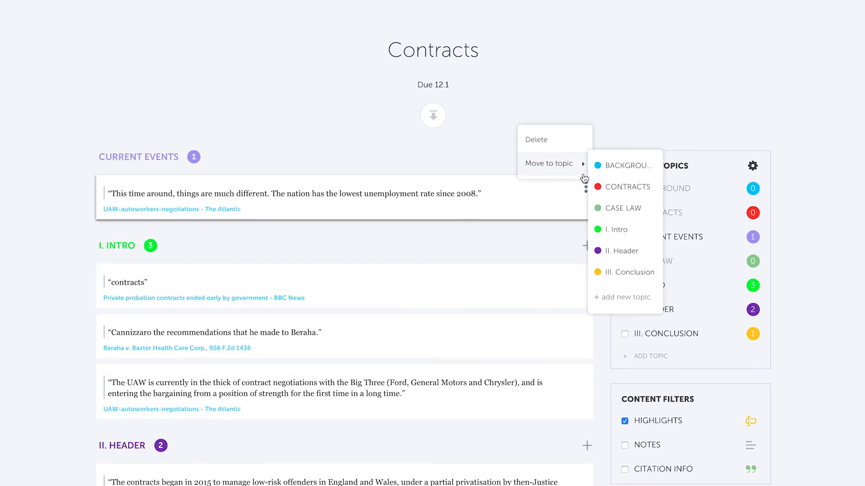
{"action": "left_click", "coordinate": [628, 271]}
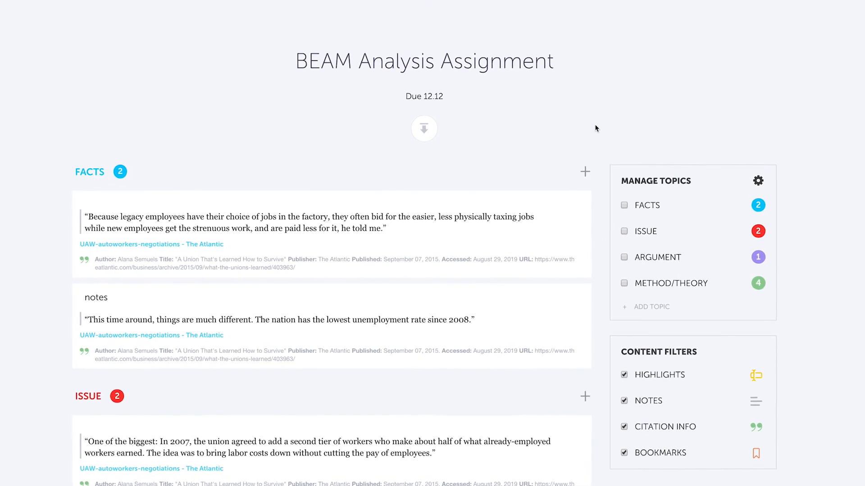
Open the export options of the BEAM Analysis Assignment outline and view the Excel (.xlsx) report choices.
{"action": "left_click", "coordinate": [426, 131]}
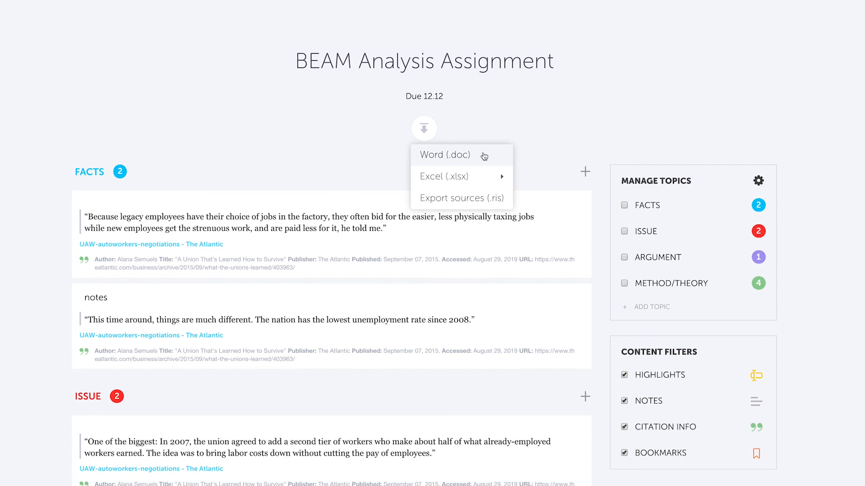
{"action": "mouse_move", "coordinate": [483, 181]}
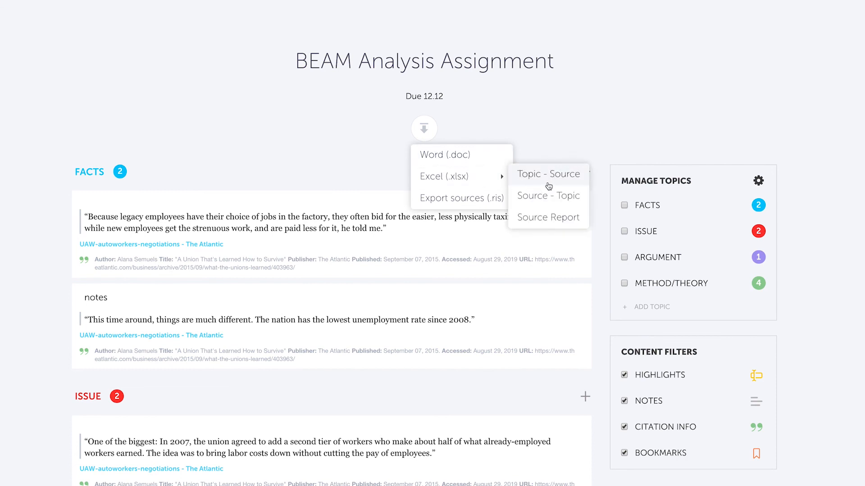